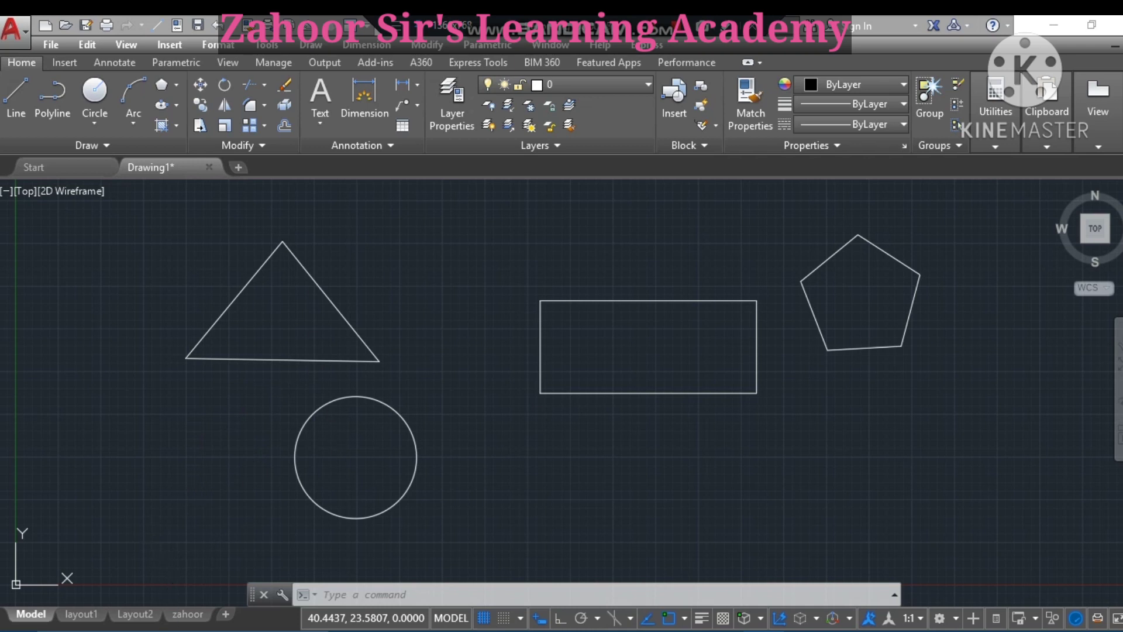
- Switch to Layout2 and erase its default viewport to leave the sheet empty
mouse_move(142, 622)
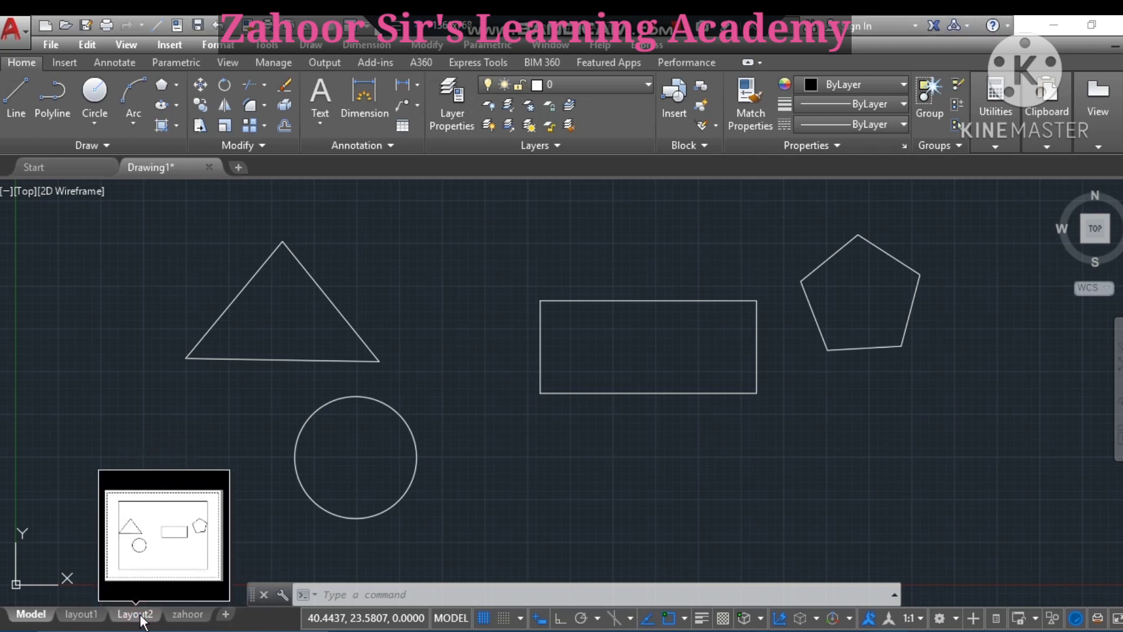
left_click(138, 615)
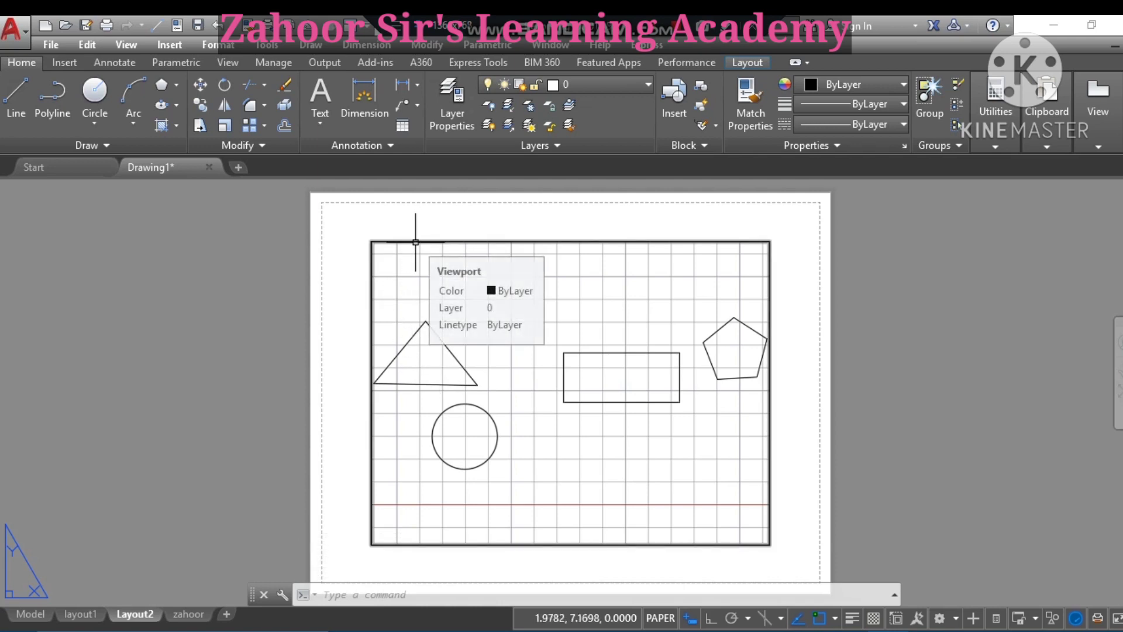
left_click(527, 239)
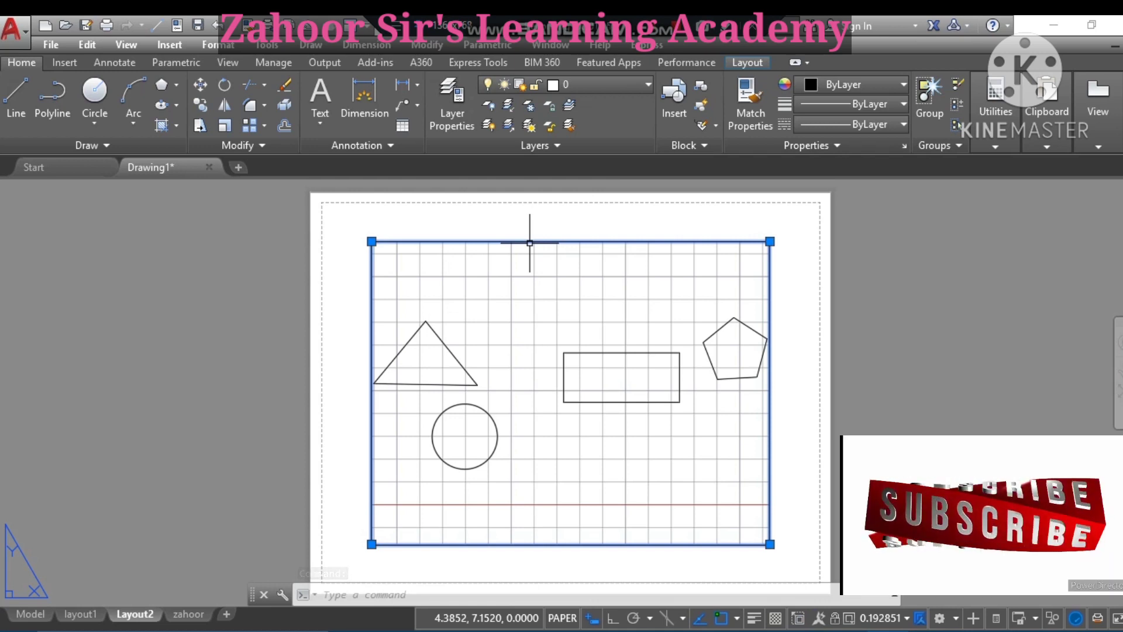
key("Delete")
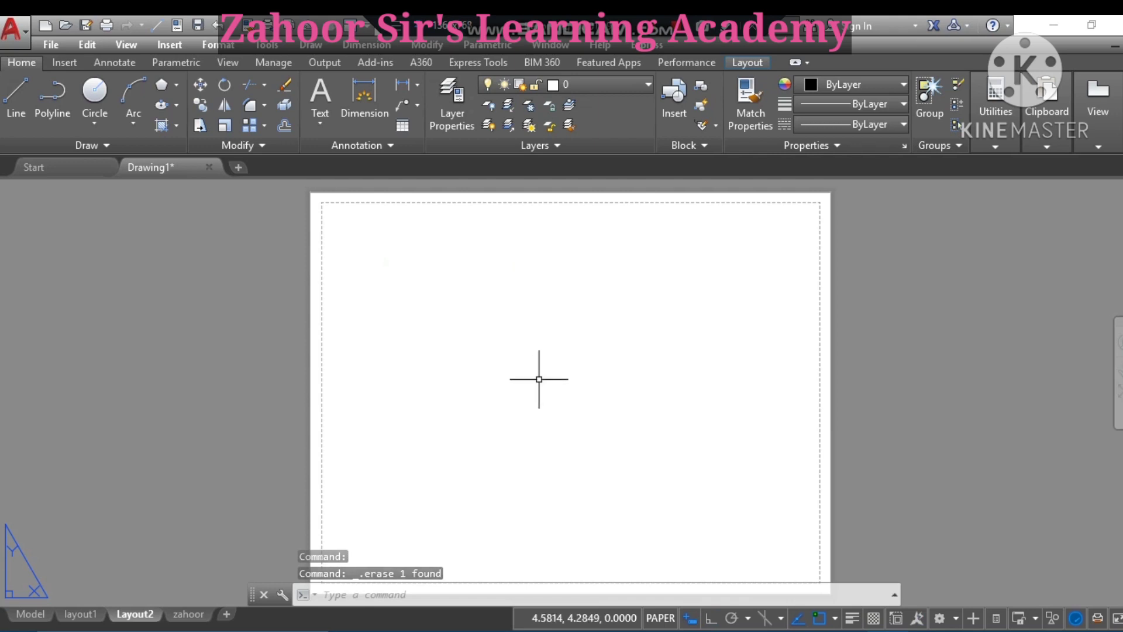
- Open the Page Setup Manager from the Application menu's Print options
left_click(21, 30)
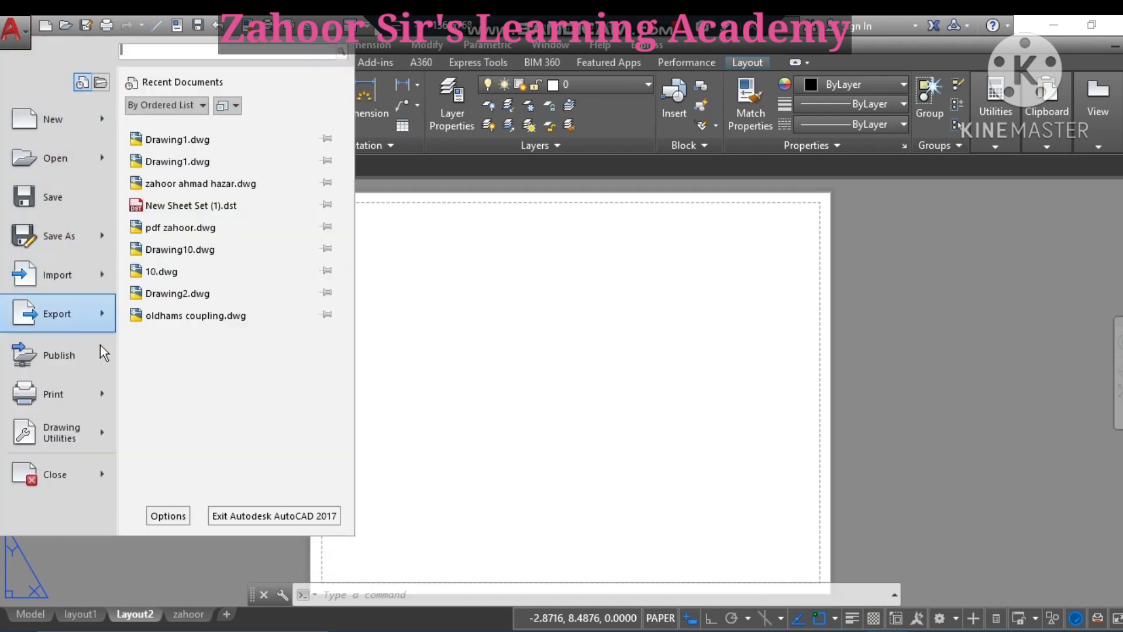
mouse_move(101, 402)
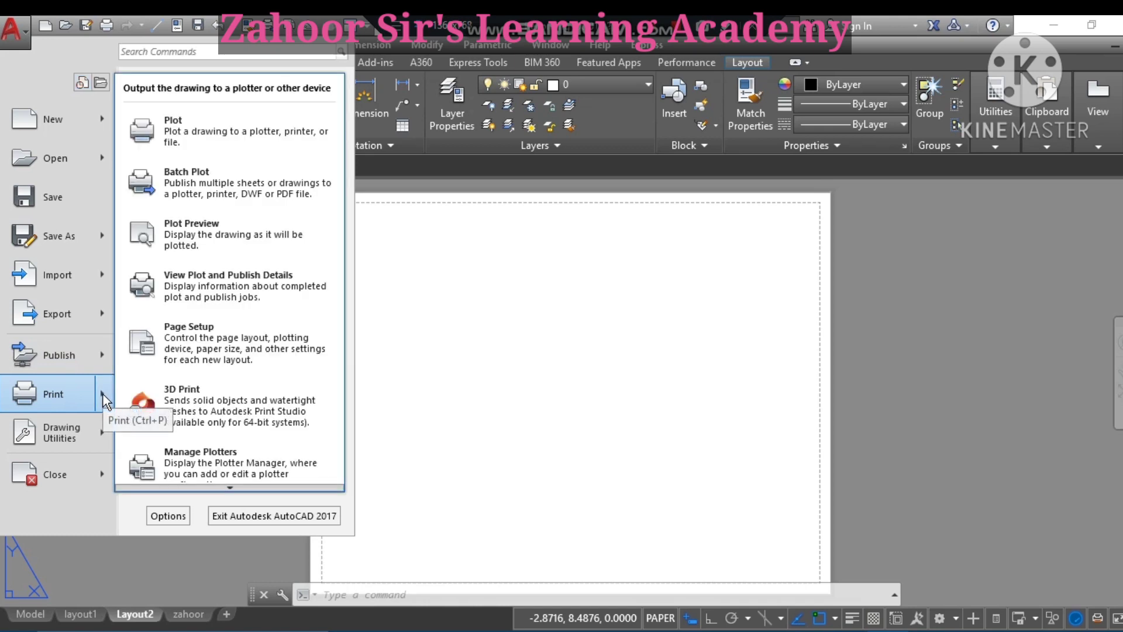
left_click(194, 333)
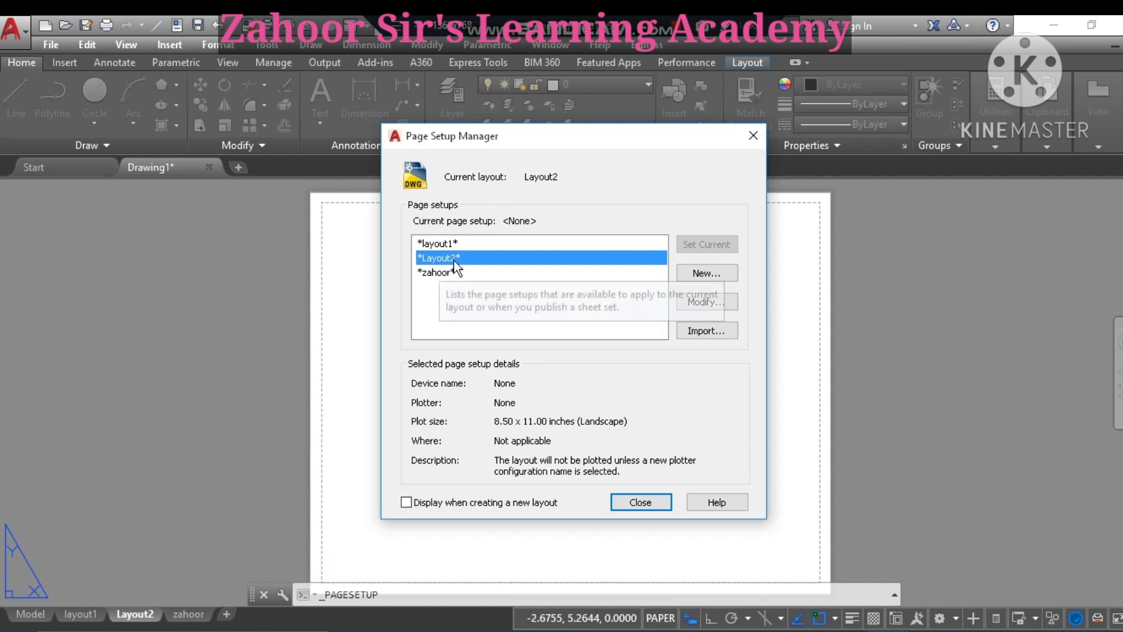
- Modify Layout2's page setup to plot with DWG To PDF.pc3 on ISO A4 (297.00 x 210.00 MM) paper
left_click(707, 302)
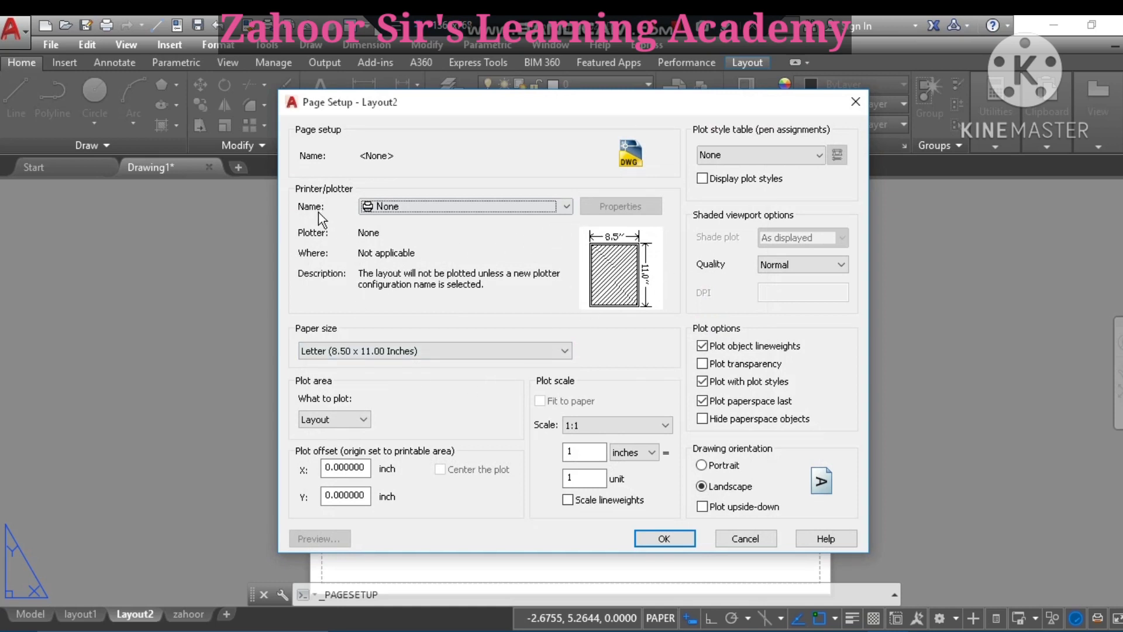
left_click(566, 207)
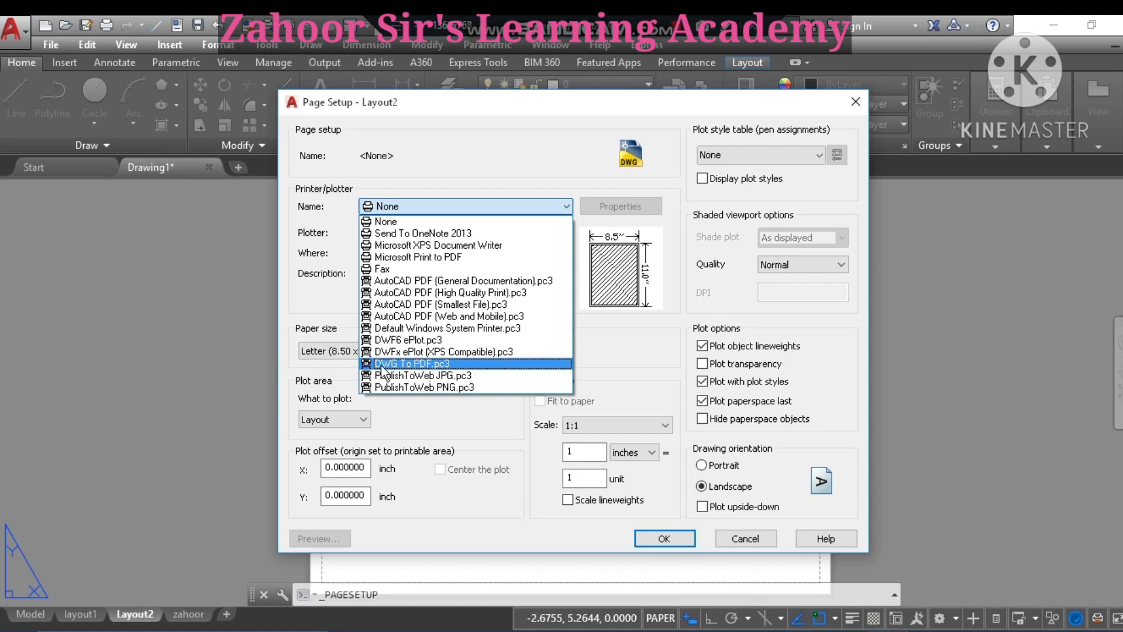
left_click(422, 365)
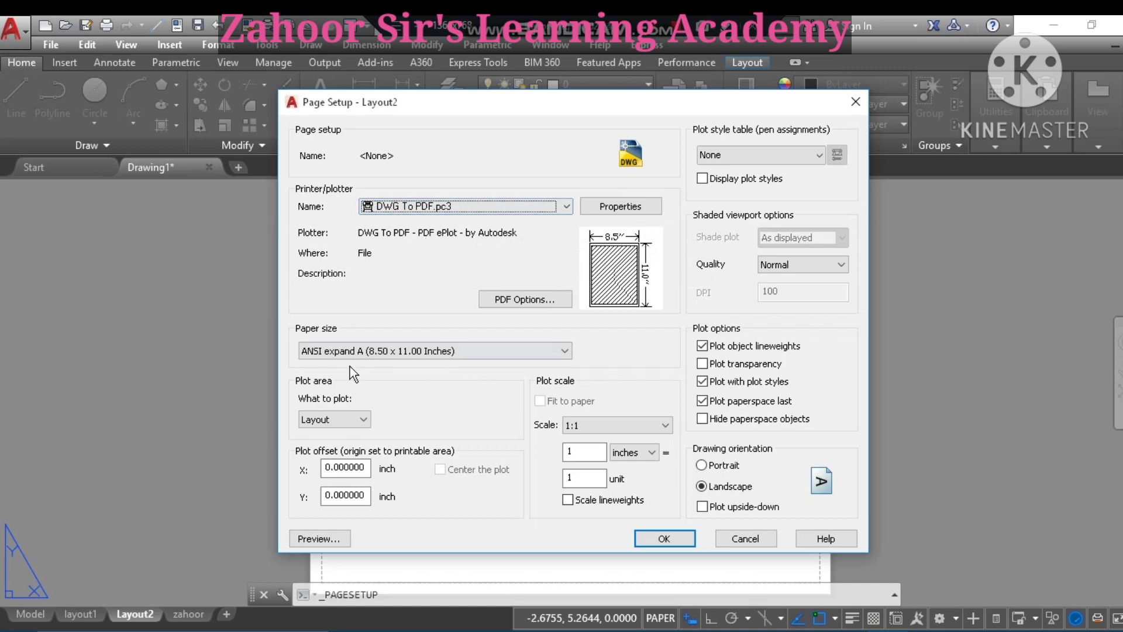
left_click(564, 350)
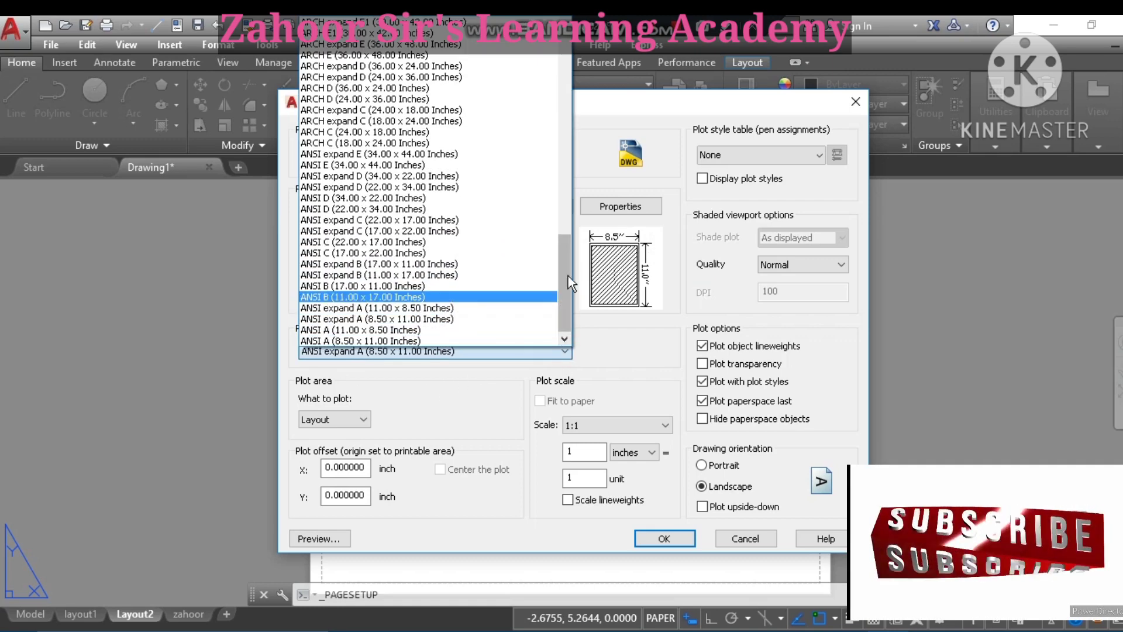
left_click_drag(566, 273, 555, 212)
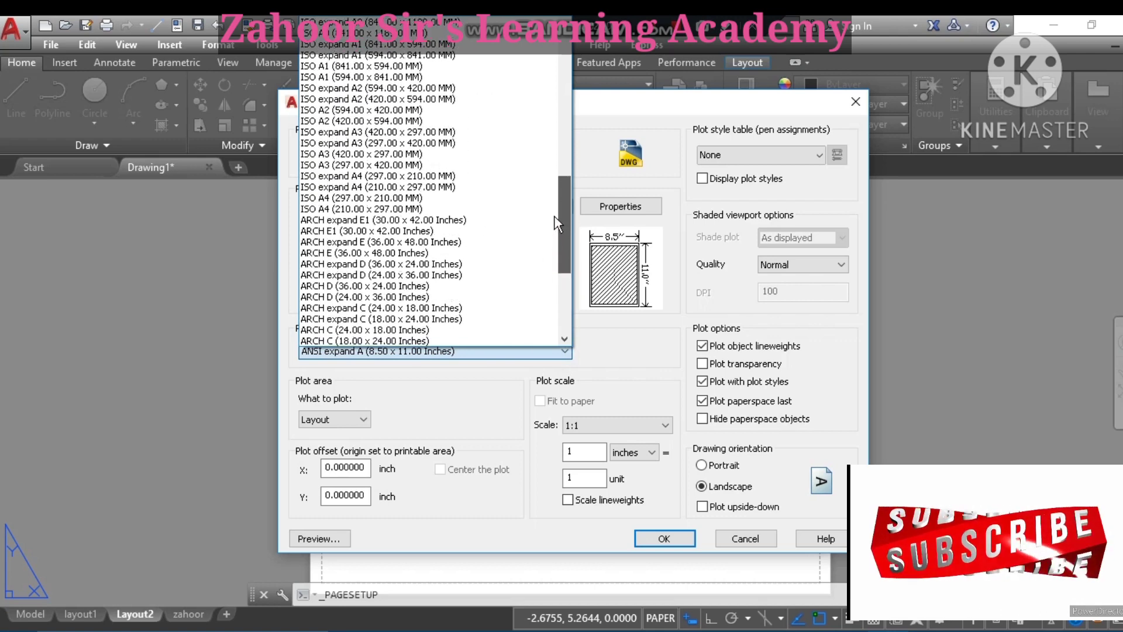
left_click(325, 198)
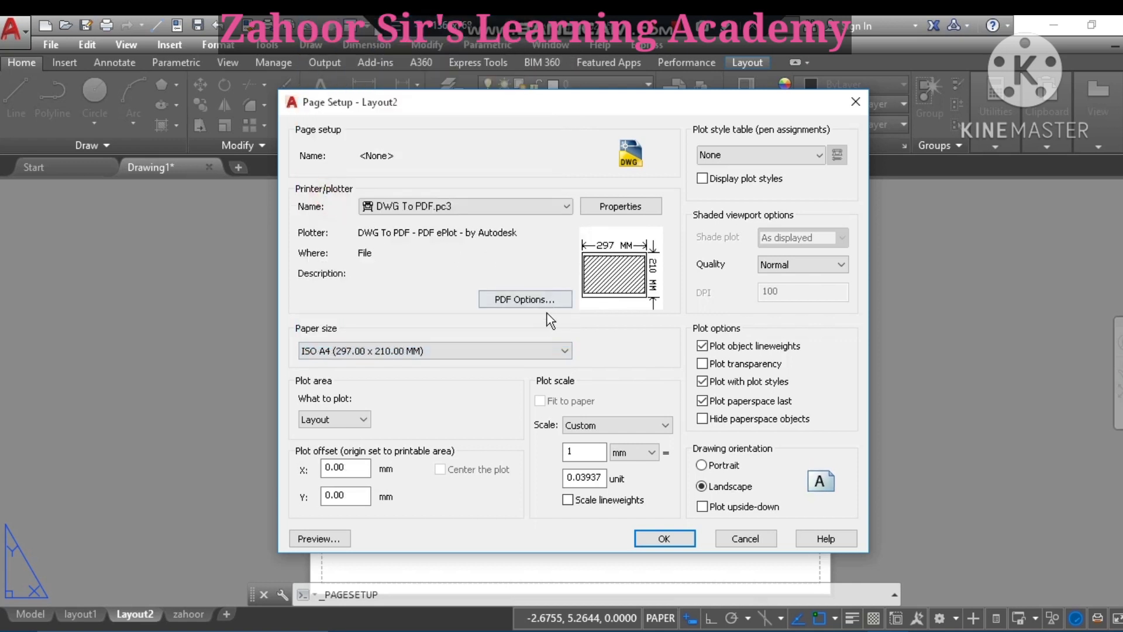
- Use monochrome.ctb with plot styles displayed and a 1 mm = 1 unit scale, then close the manager
mouse_move(657, 287)
left_click(818, 155)
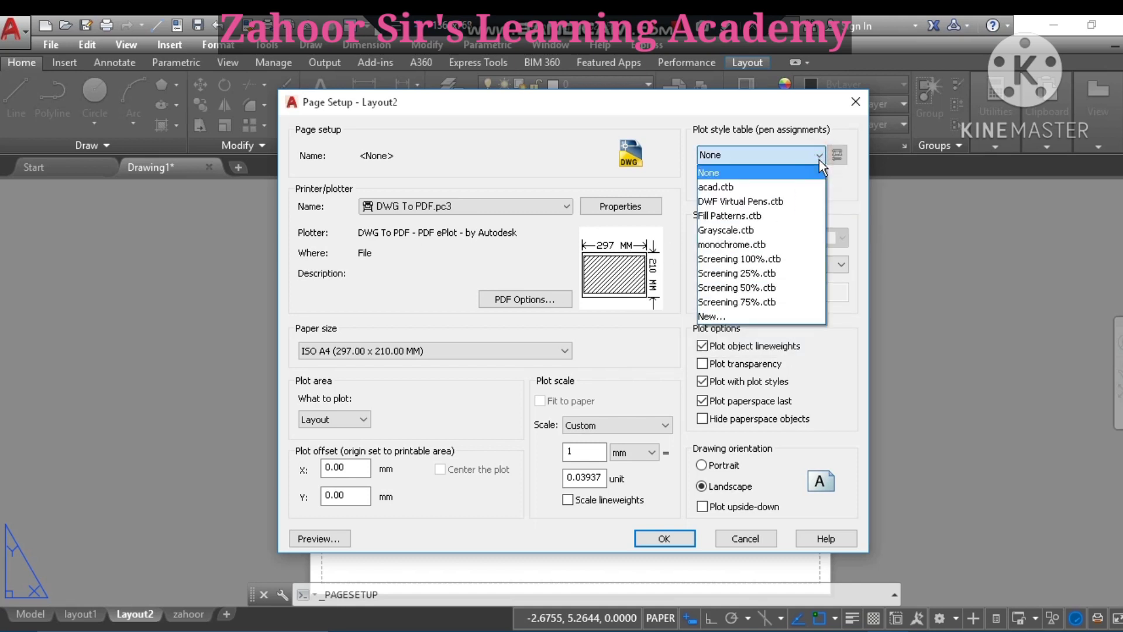
left_click(755, 246)
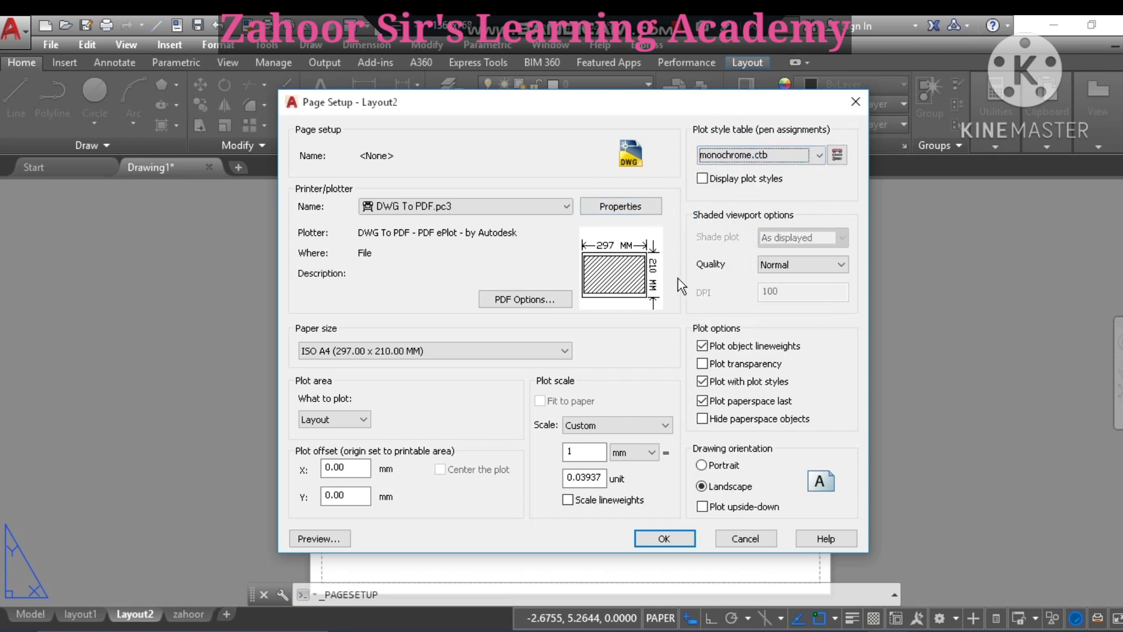
left_click(703, 179)
left_click(604, 480)
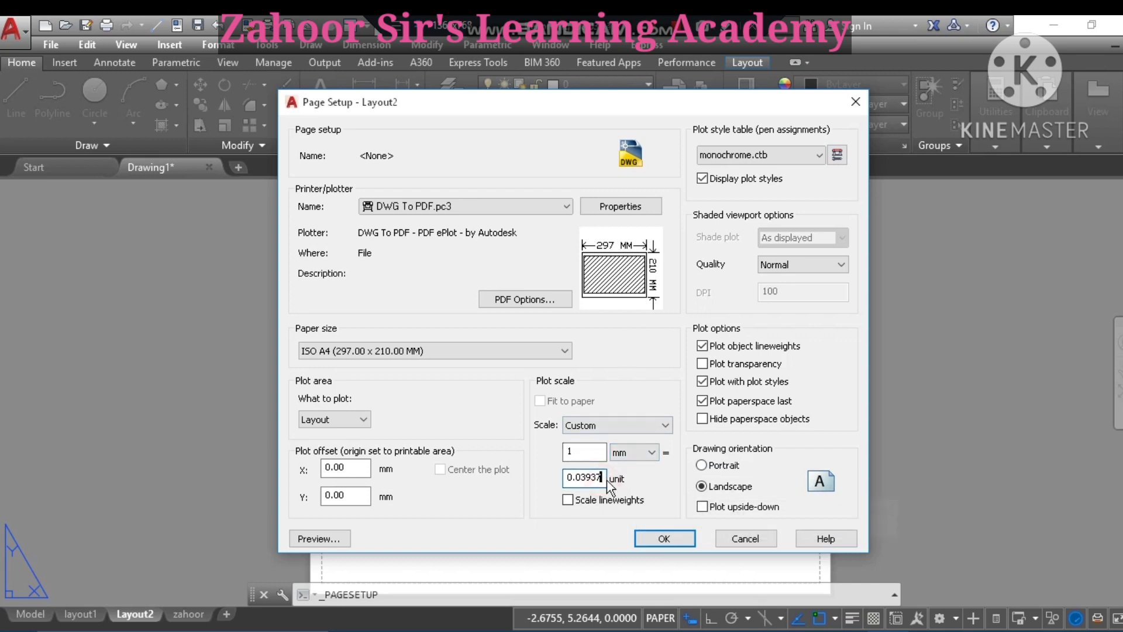
key("BackSpace")
key("BackSpace")
key("BackSpace")
key("BackSpace")
key("BackSpace")
key("BackSpace")
key("BackSpace")
type("1")
left_click(665, 538)
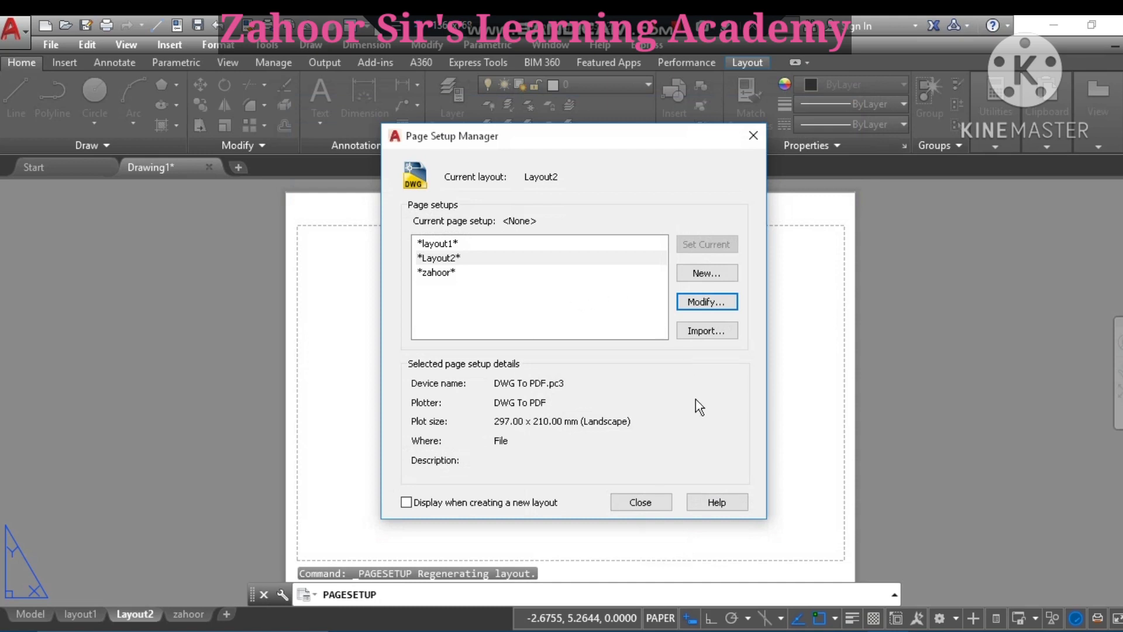
left_click(640, 501)
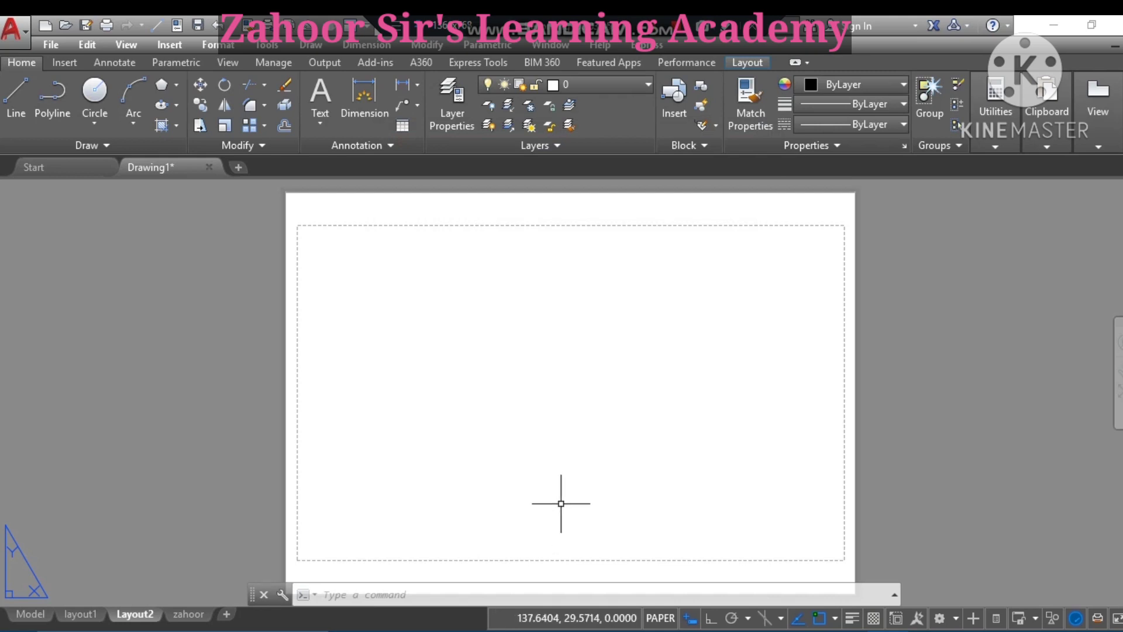
- Start the viewports command and choose the Four: Equal configuration
type("po")
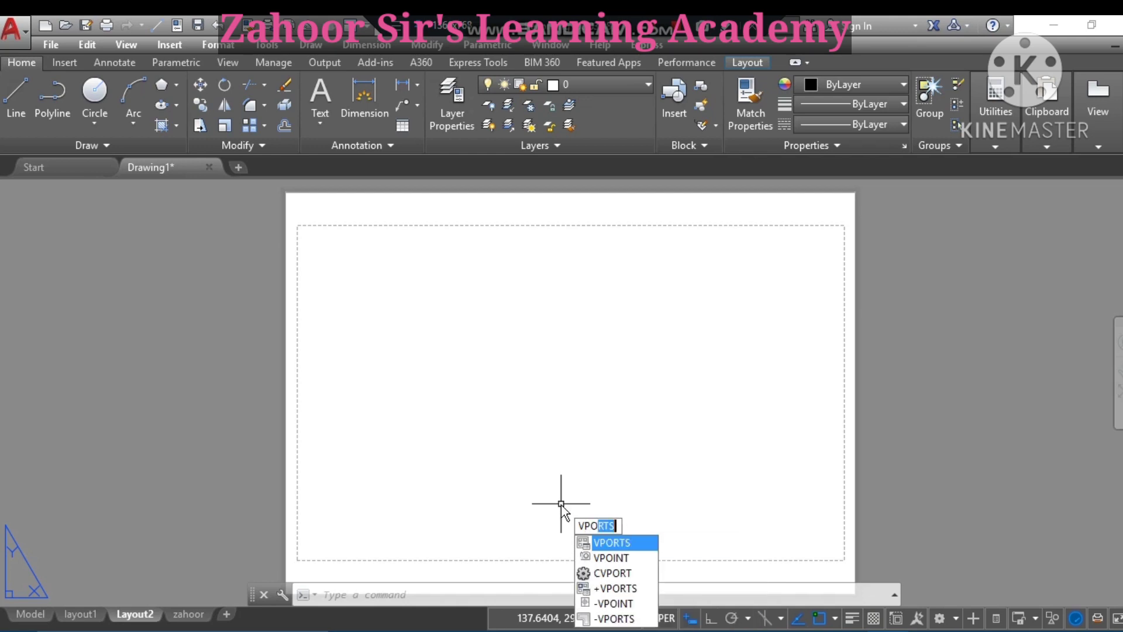
type("rt")
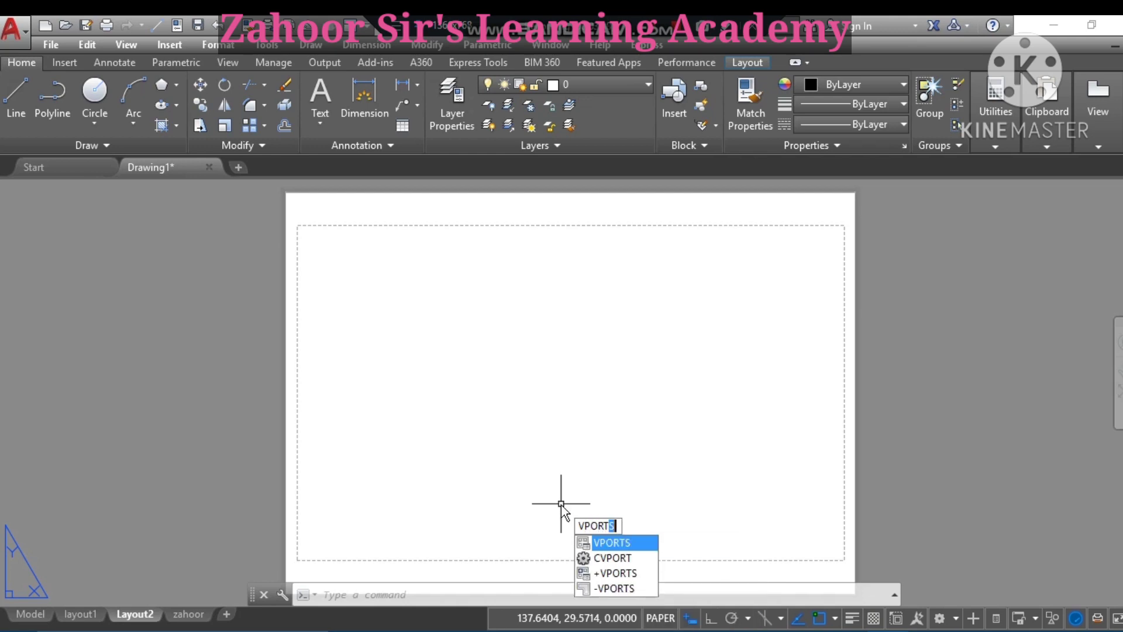
left_click(618, 543)
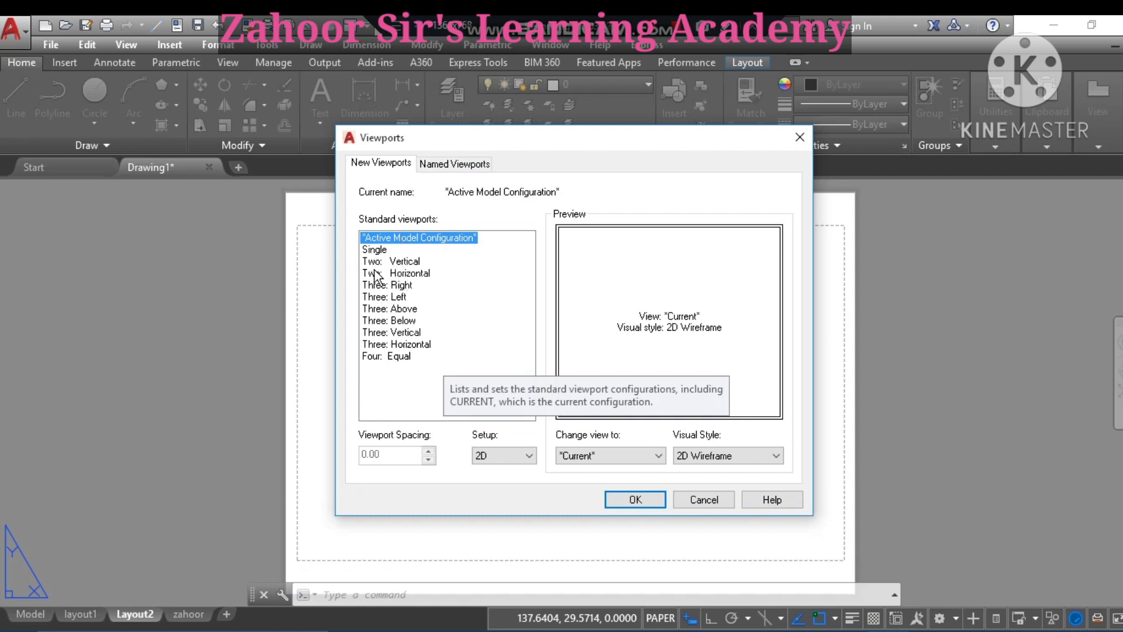
left_click(400, 357)
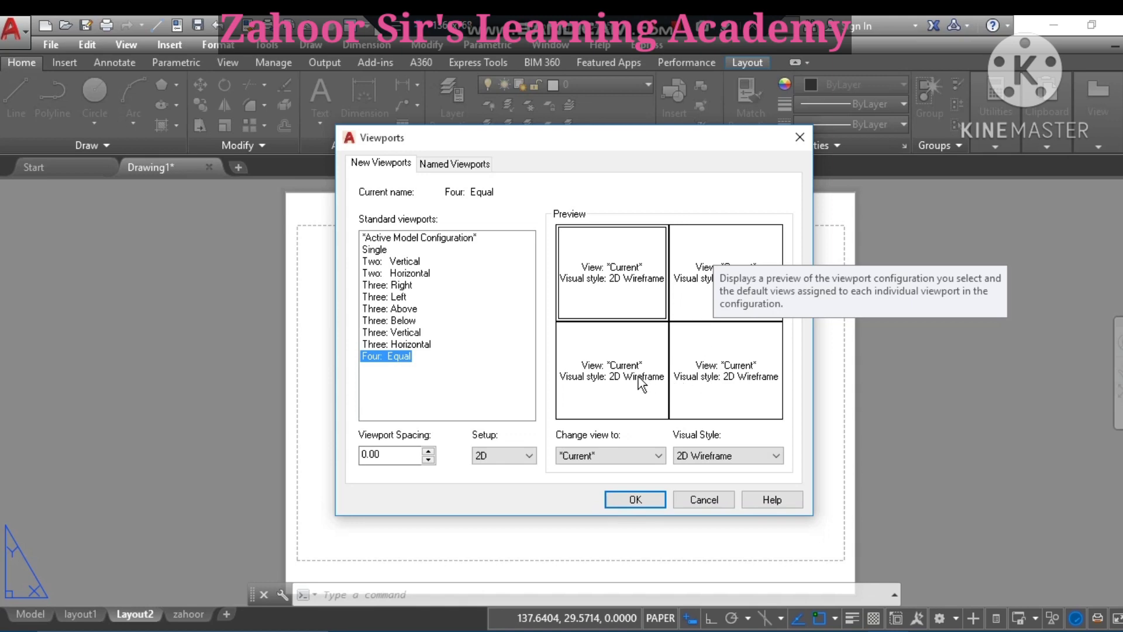
left_click(633, 500)
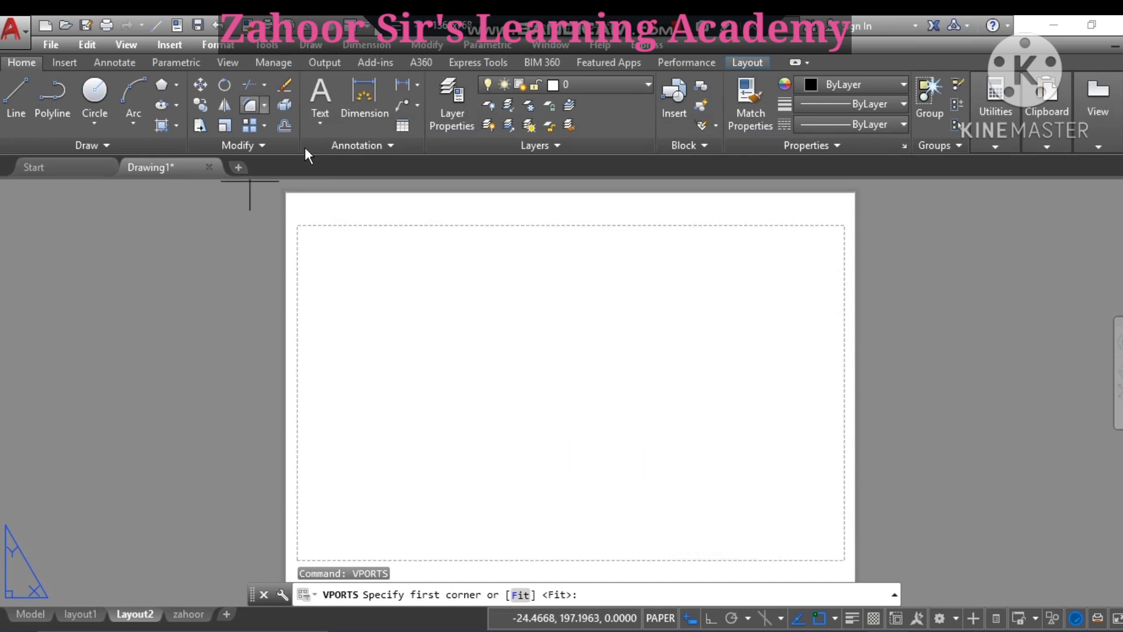
- Place the four viewports corner to corner across the printable area with snaps off, then enter model space
left_click(300, 225)
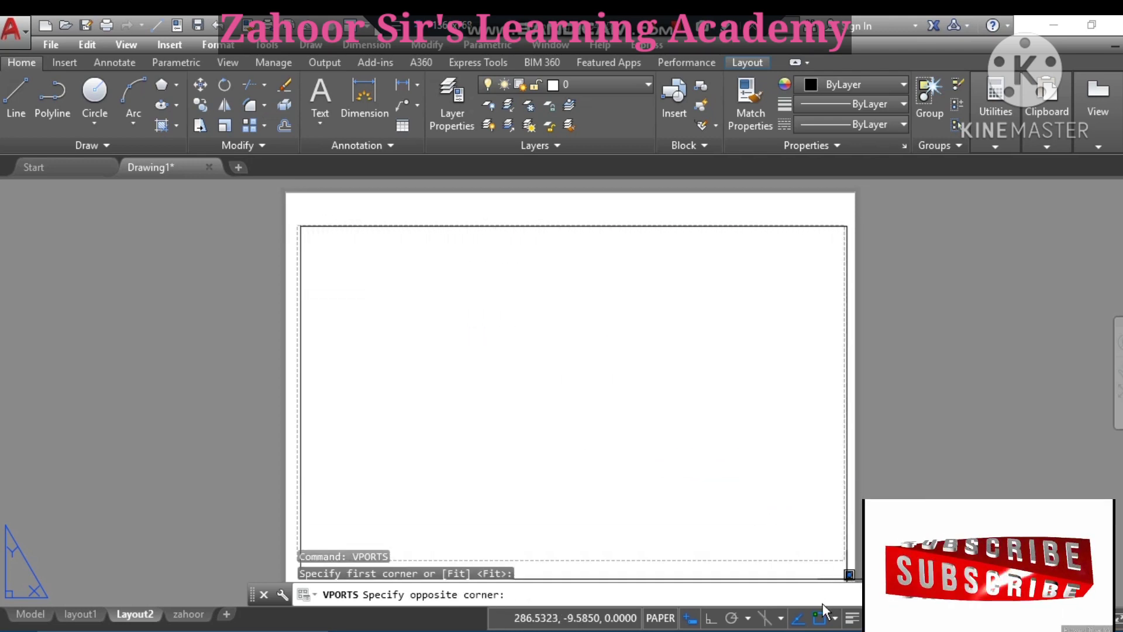
left_click(818, 623)
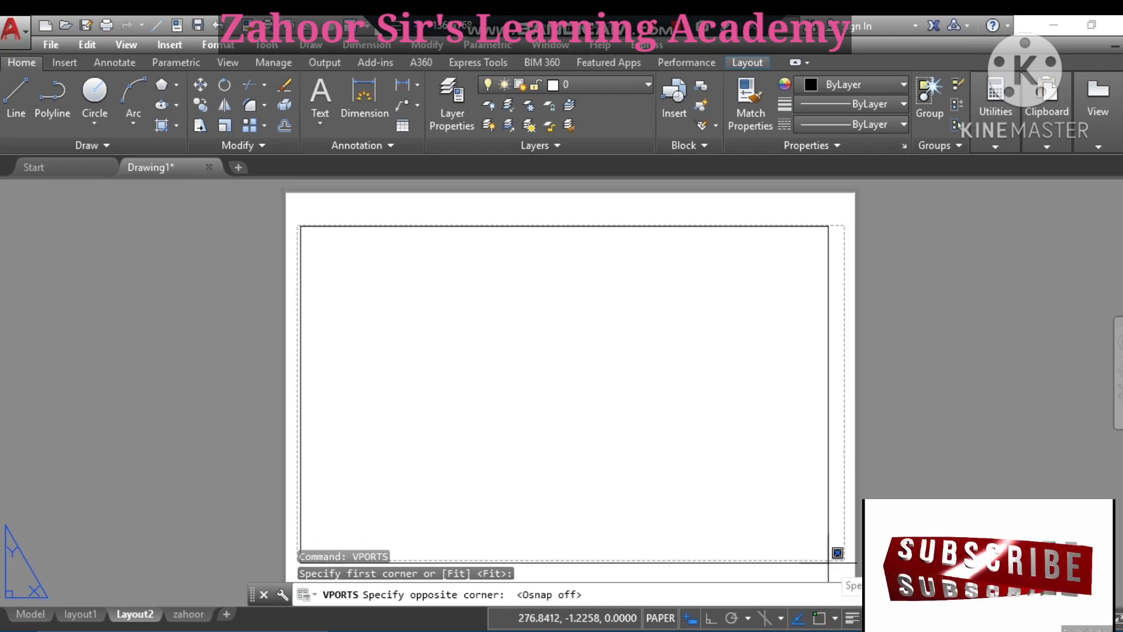
left_click(837, 571)
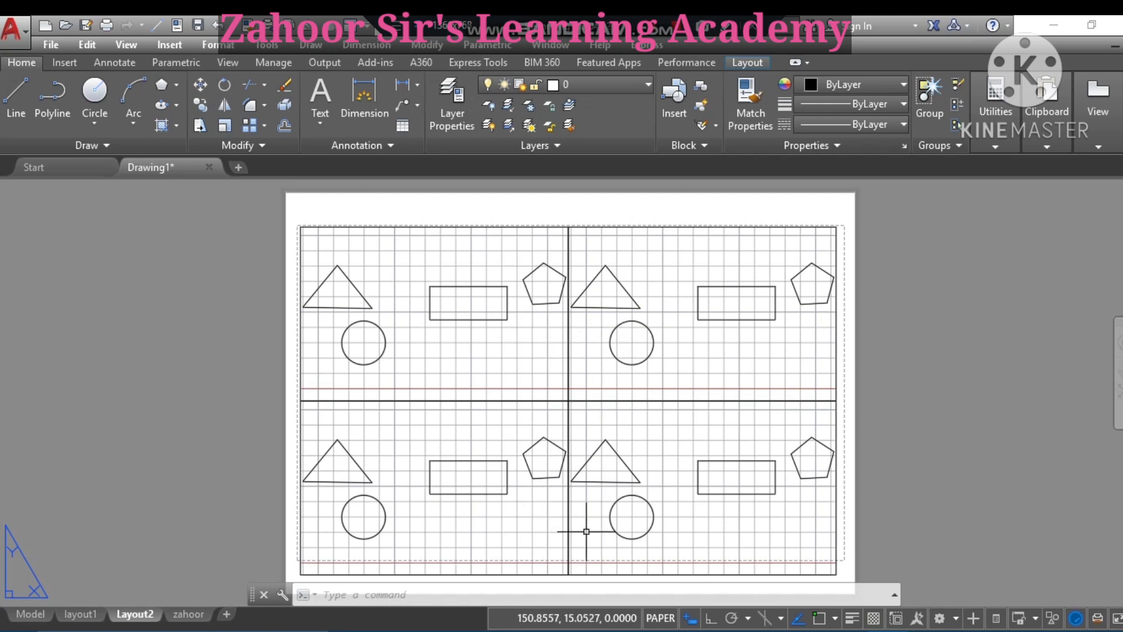
left_click(659, 618)
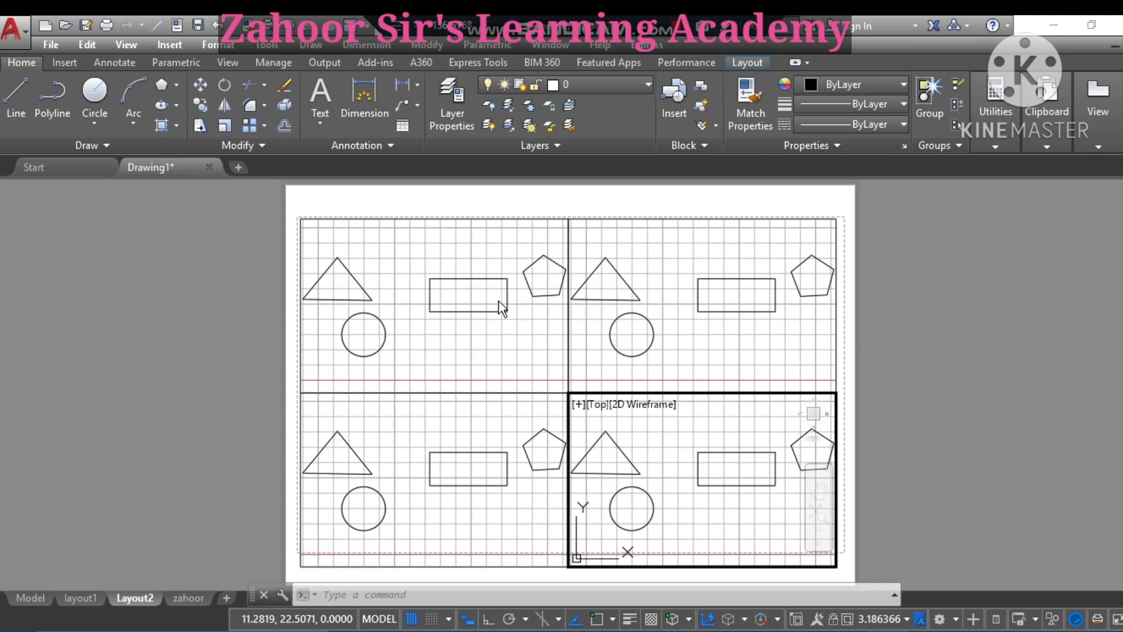
- Zoom into the lower-right viewport and pan until the enlarged rectangle sits centred
left_click(711, 475)
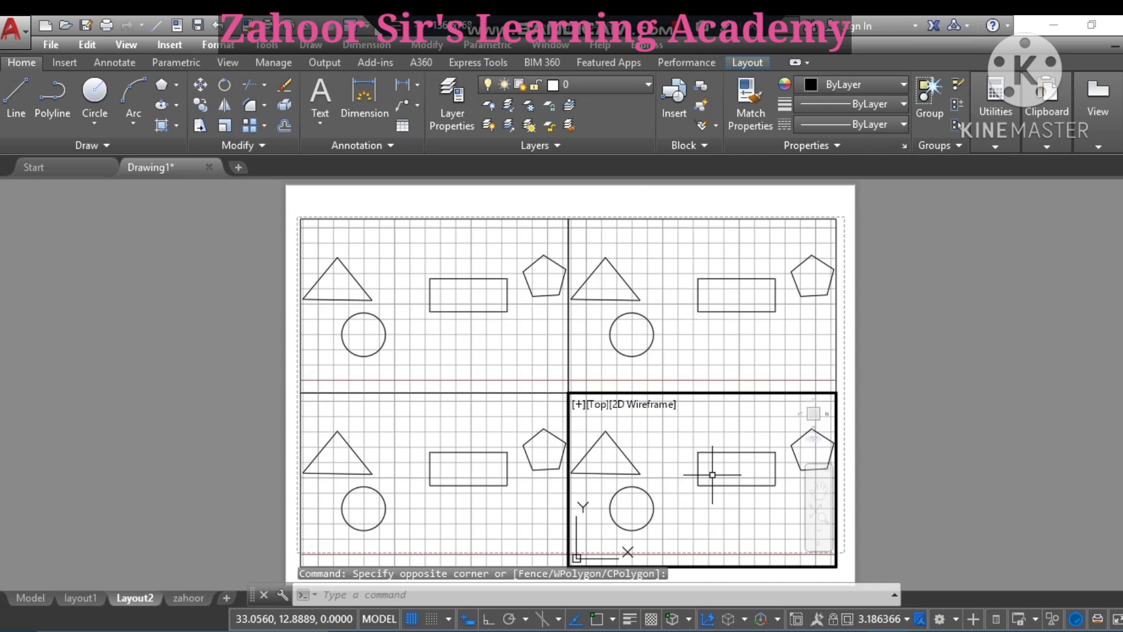
scroll(711, 474, "up", 3)
scroll(711, 474, "up", 1)
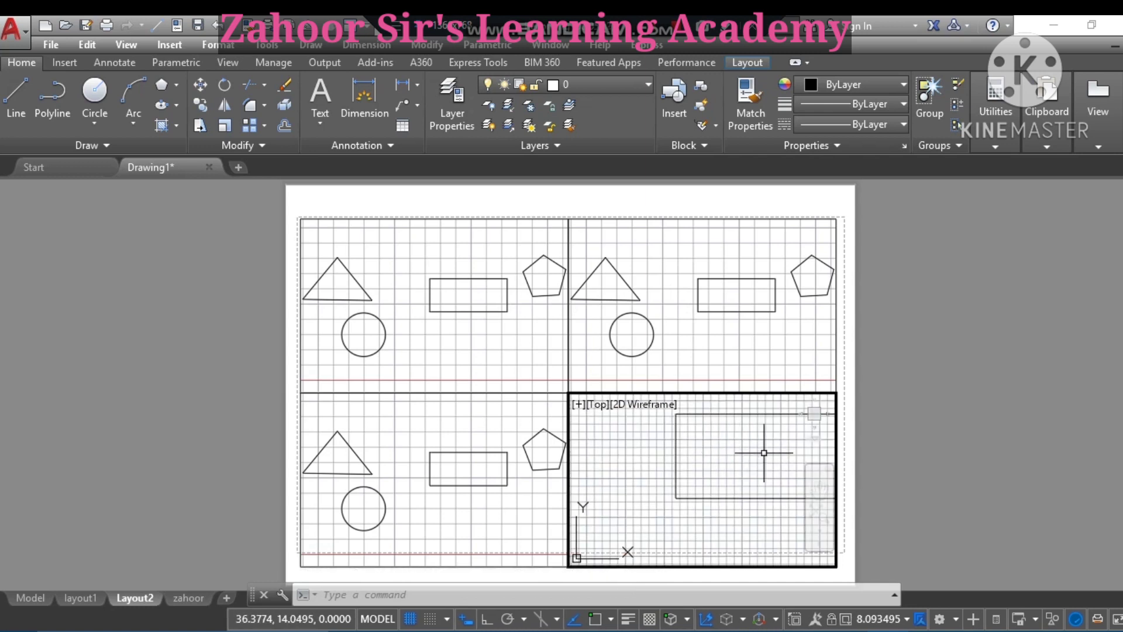
left_click(820, 490)
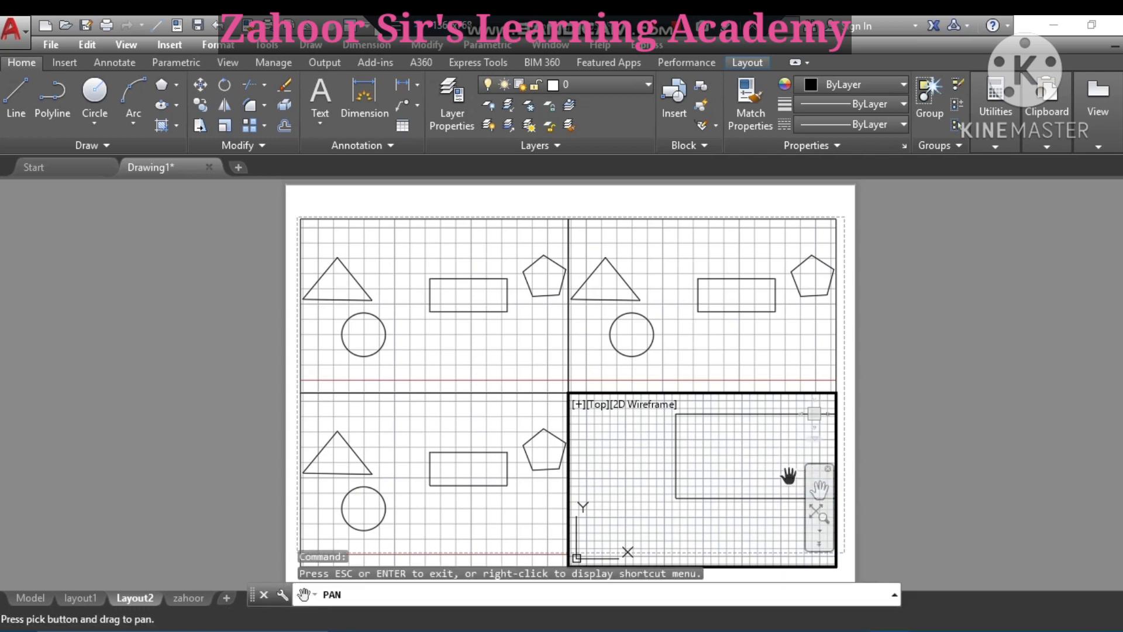
left_click_drag(747, 468, 674, 498)
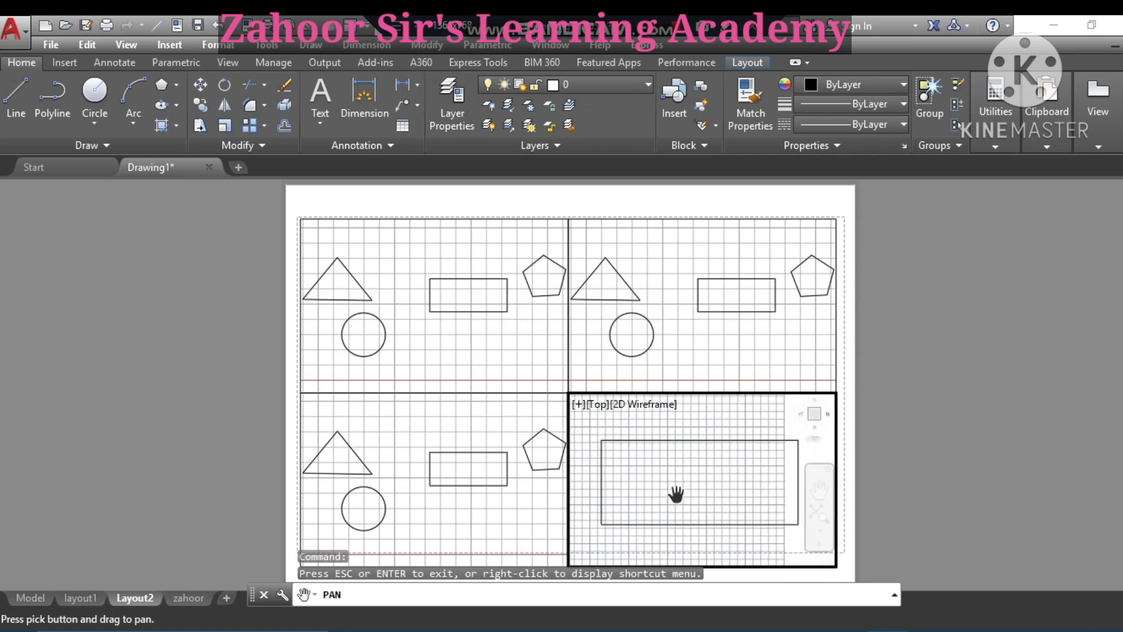
right_click(719, 476)
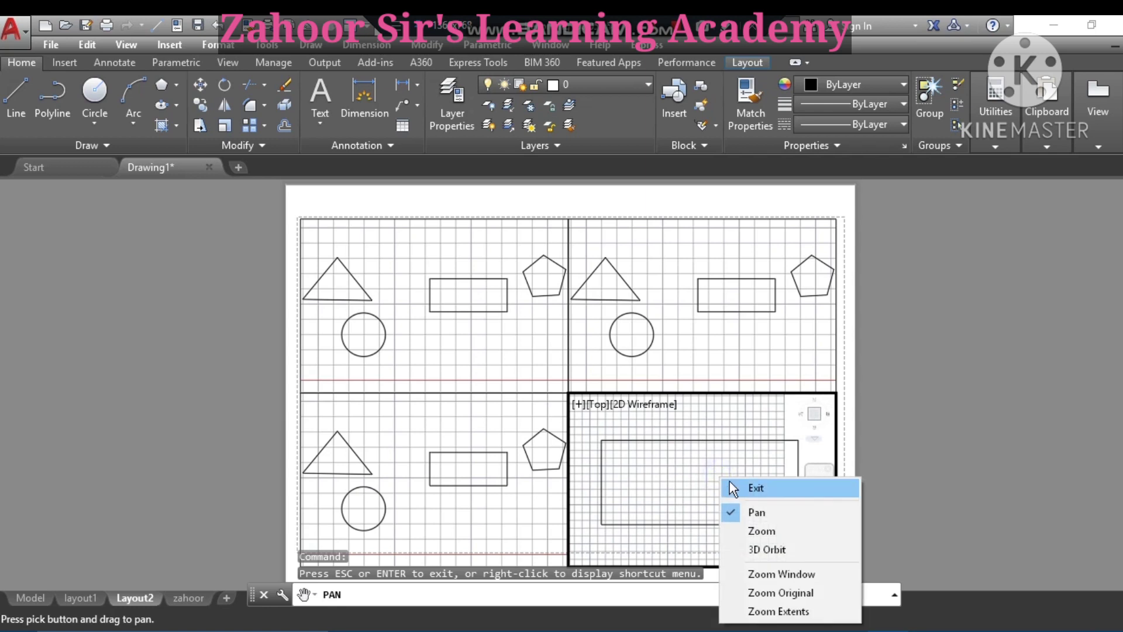
left_click(753, 489)
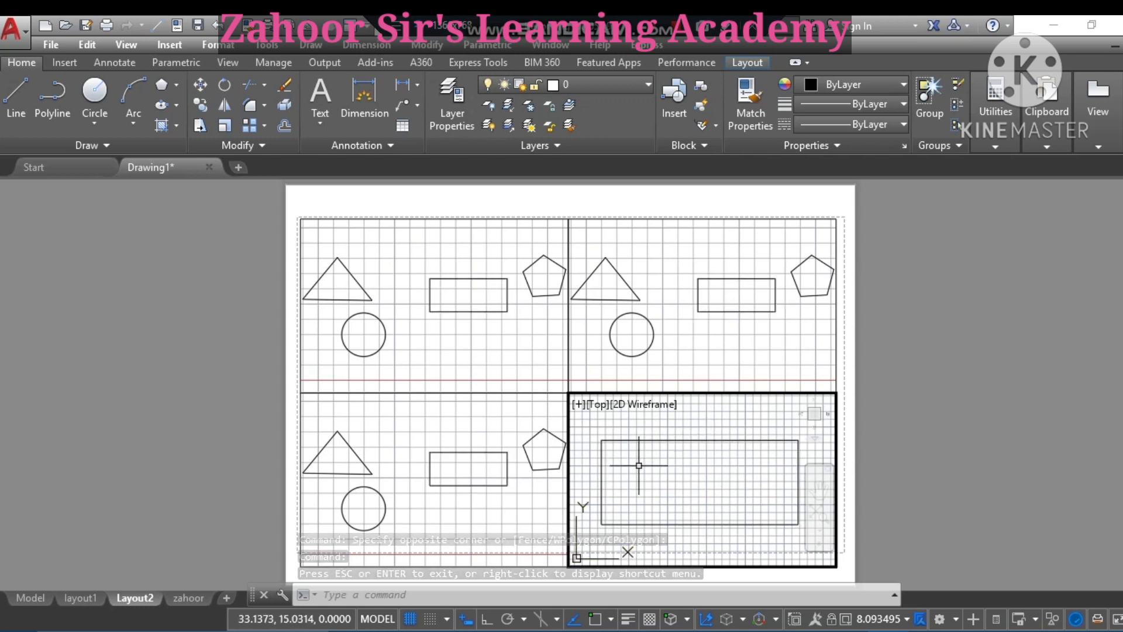
- Activate the upper-right viewport, zoom in, and pan the enlarged circle to its centre
left_click(673, 309)
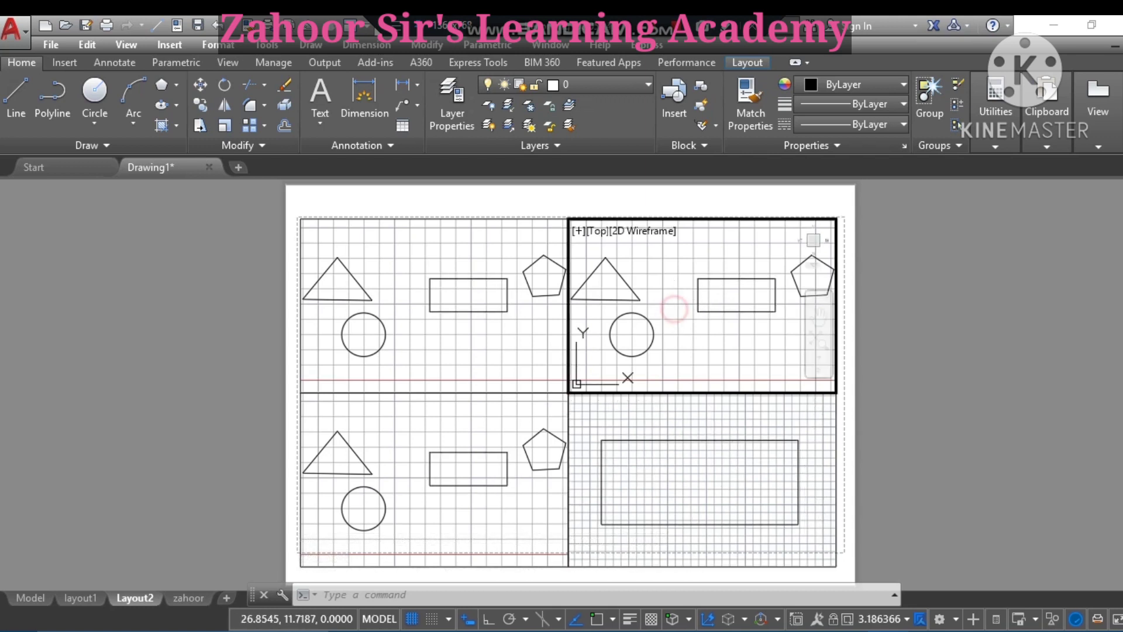
left_click(674, 308)
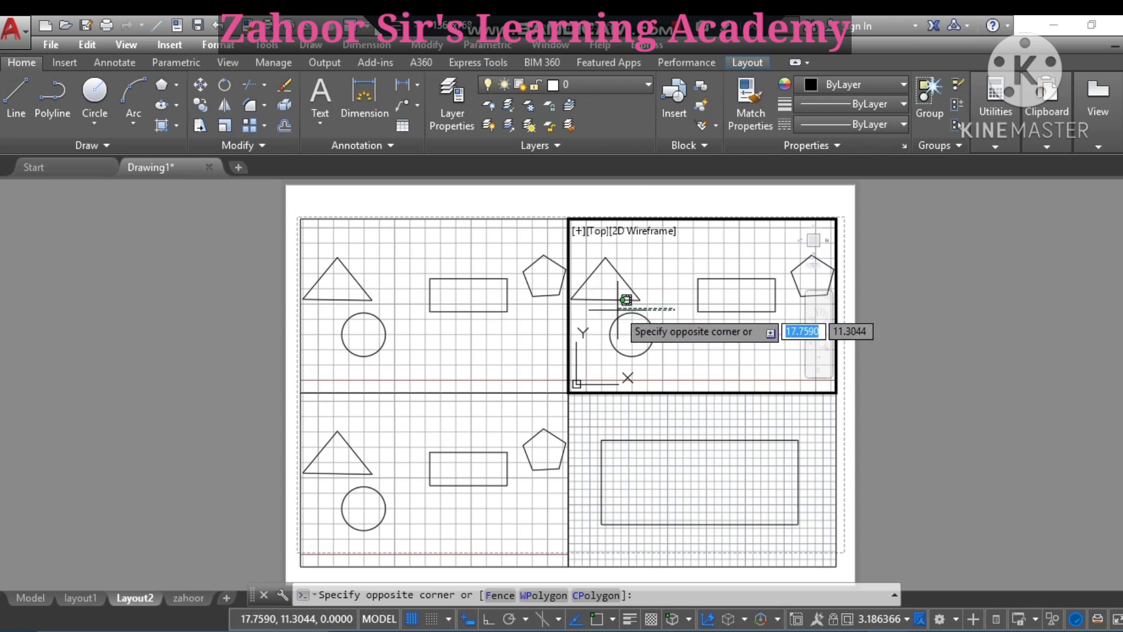
scroll(664, 295, "up", 2)
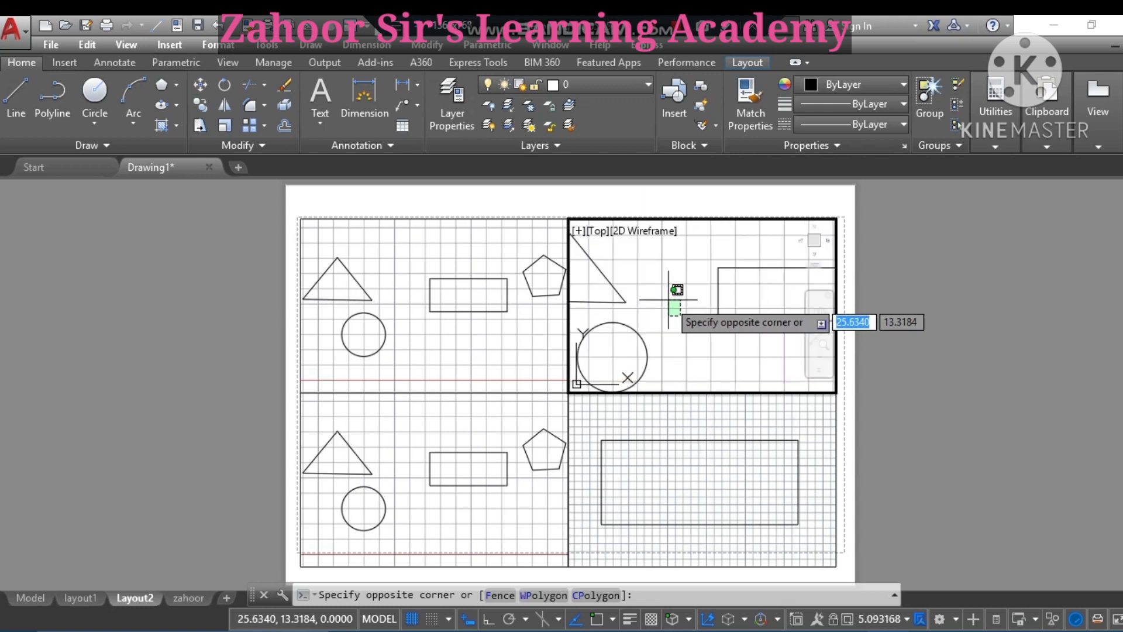
scroll(663, 298, "up", 3)
right_click(623, 340)
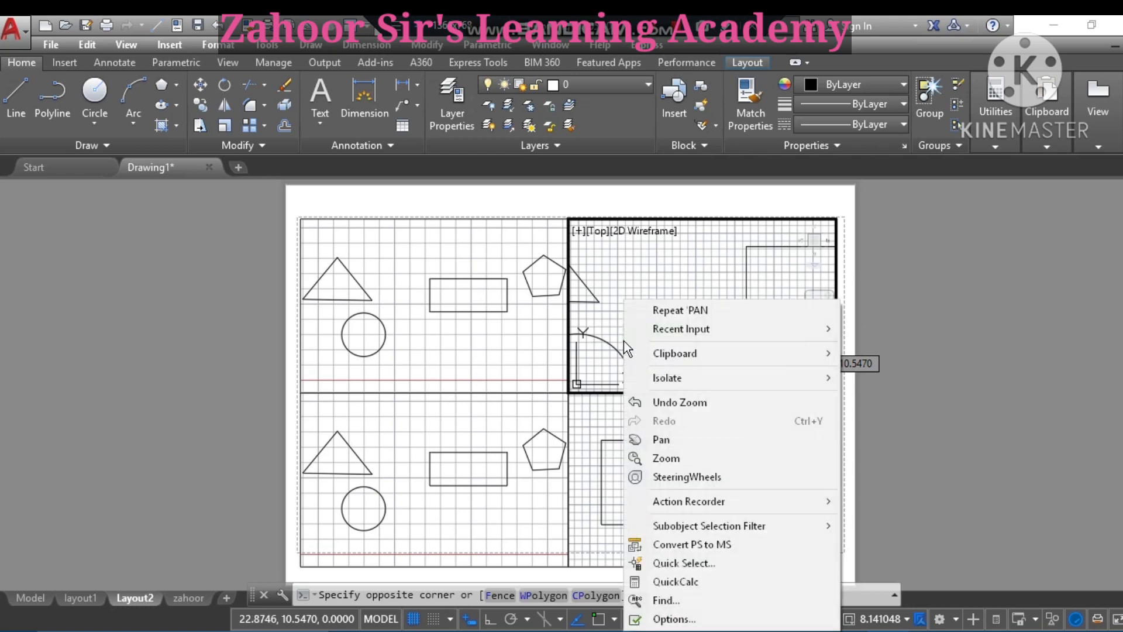
left_click(667, 439)
left_click_drag(614, 371, 731, 289)
right_click(731, 292)
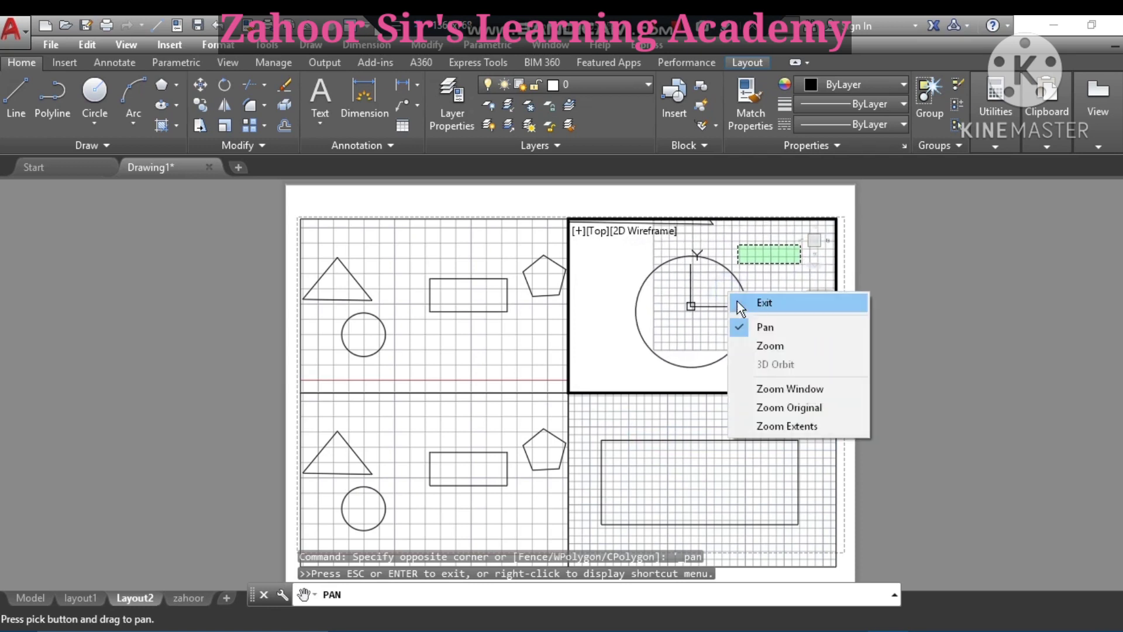
left_click(760, 302)
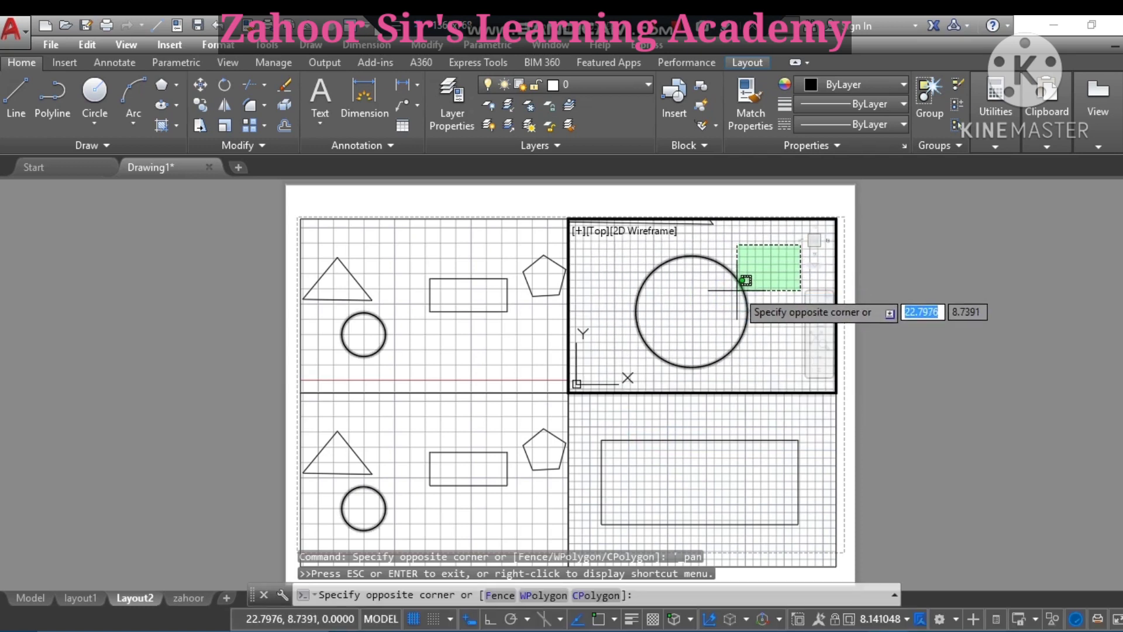
left_click(746, 281)
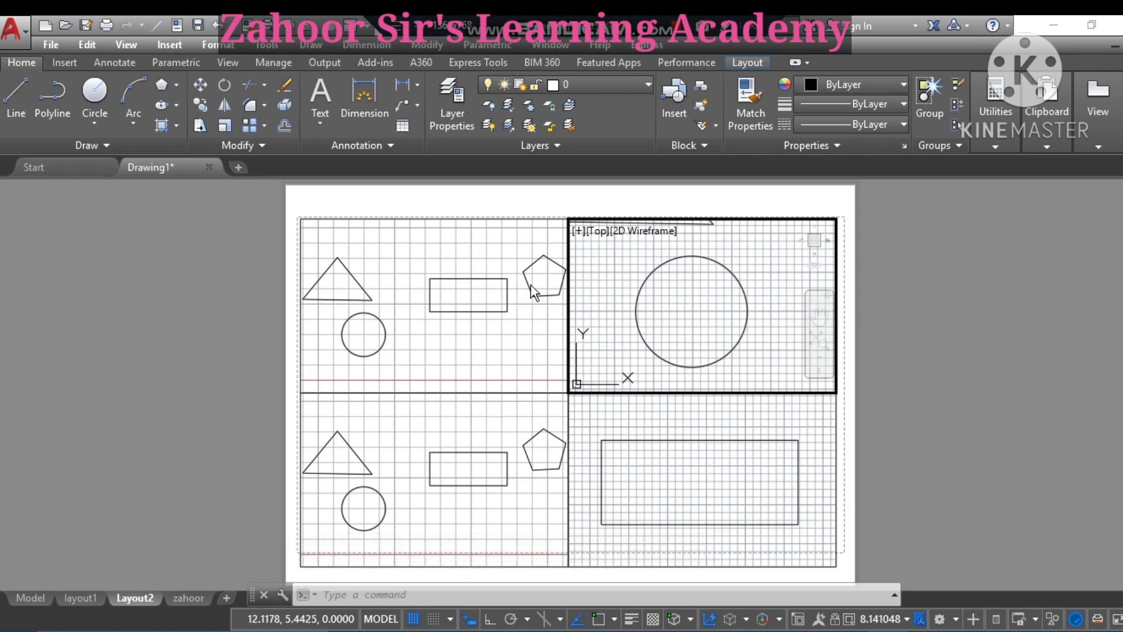
- Activate the top-left viewport, cancelling an accidental selection of shapes
double_click(422, 314)
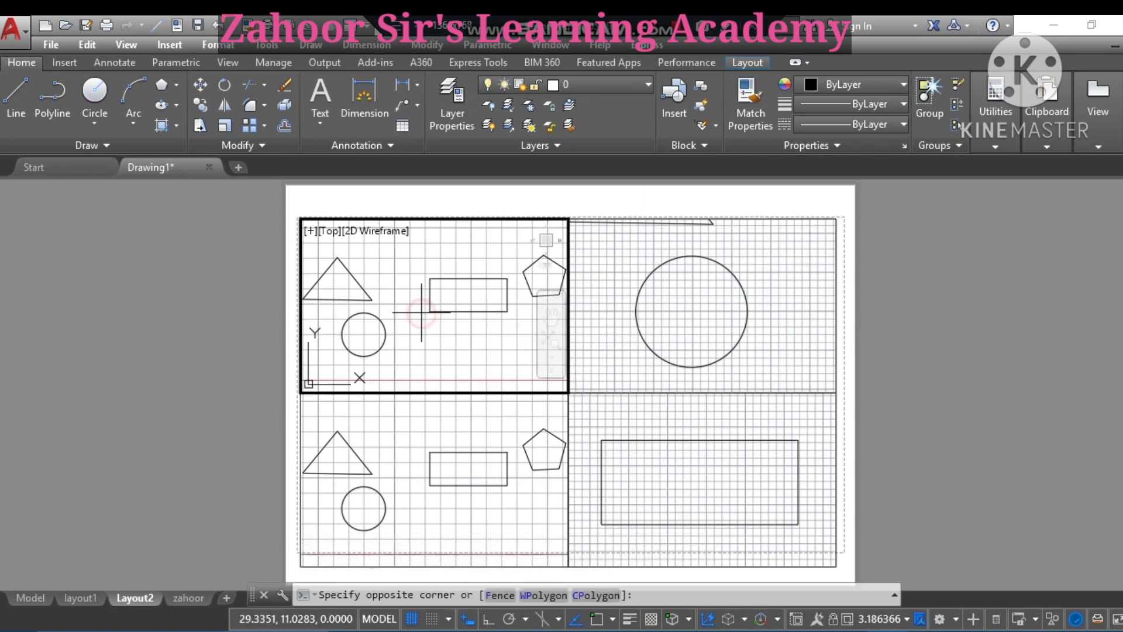
left_click(526, 287)
left_click(539, 285)
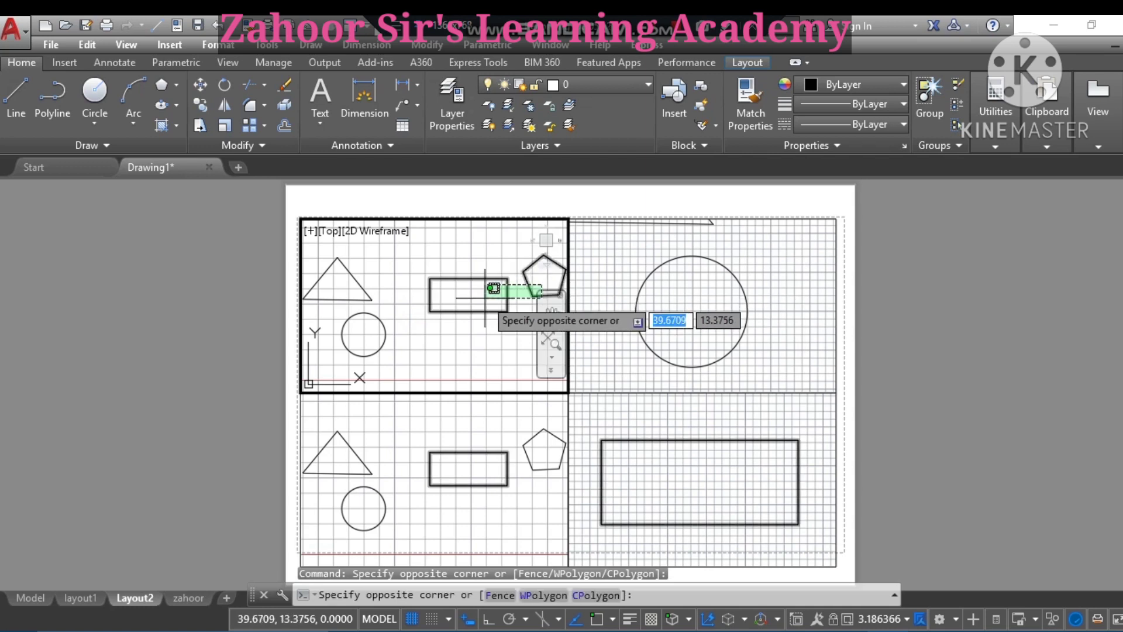
left_click(502, 320)
left_click(503, 338)
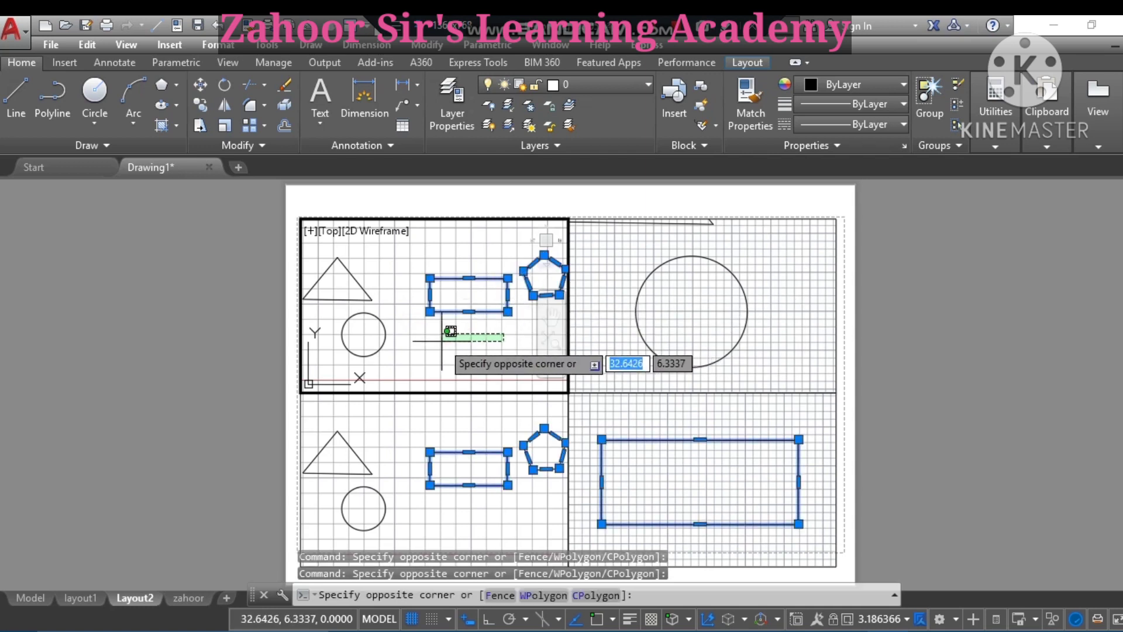
key("Escape")
key("Escape")
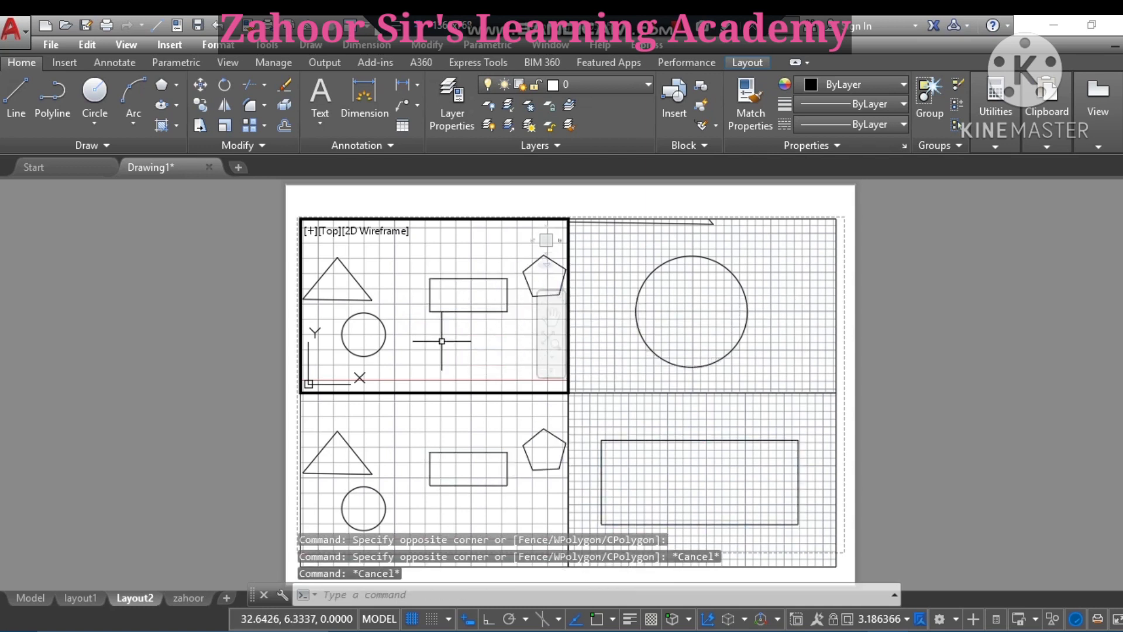
left_click(488, 326)
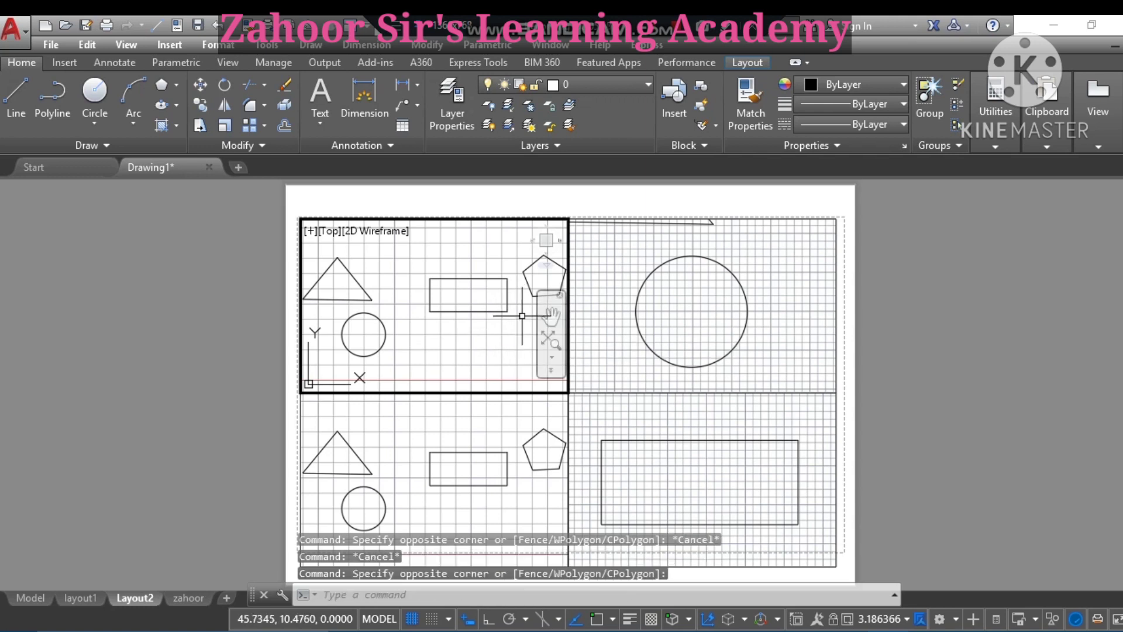
- Pan and zoom the top-left viewport until the enlarged pentagon is centred
left_click(551, 318)
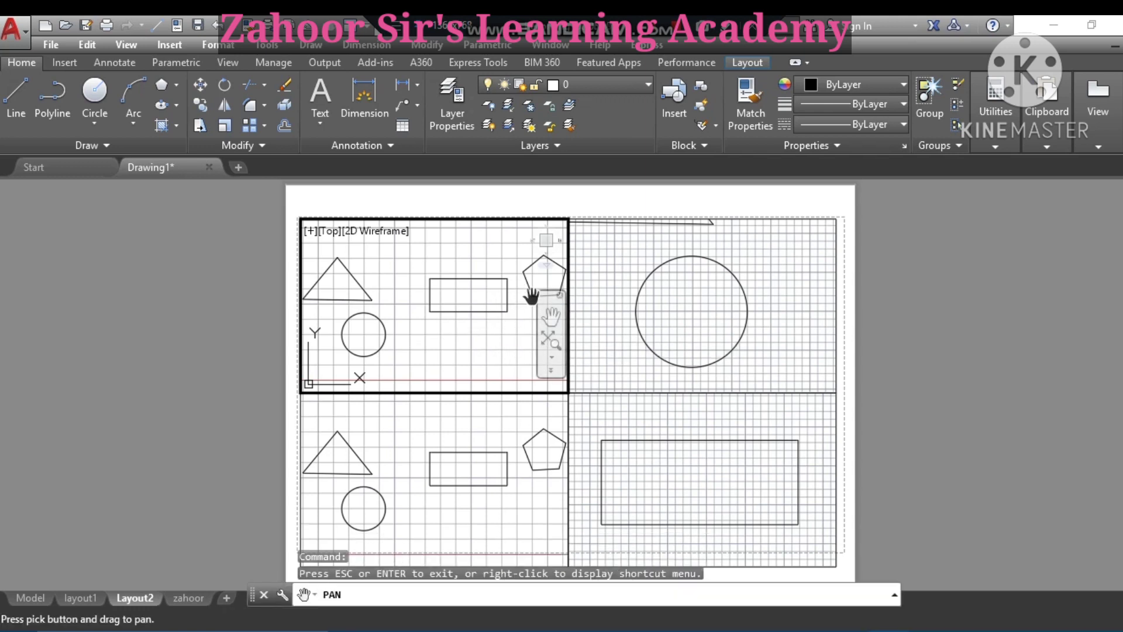
left_click_drag(531, 295, 377, 314)
scroll(407, 326, "up", 2)
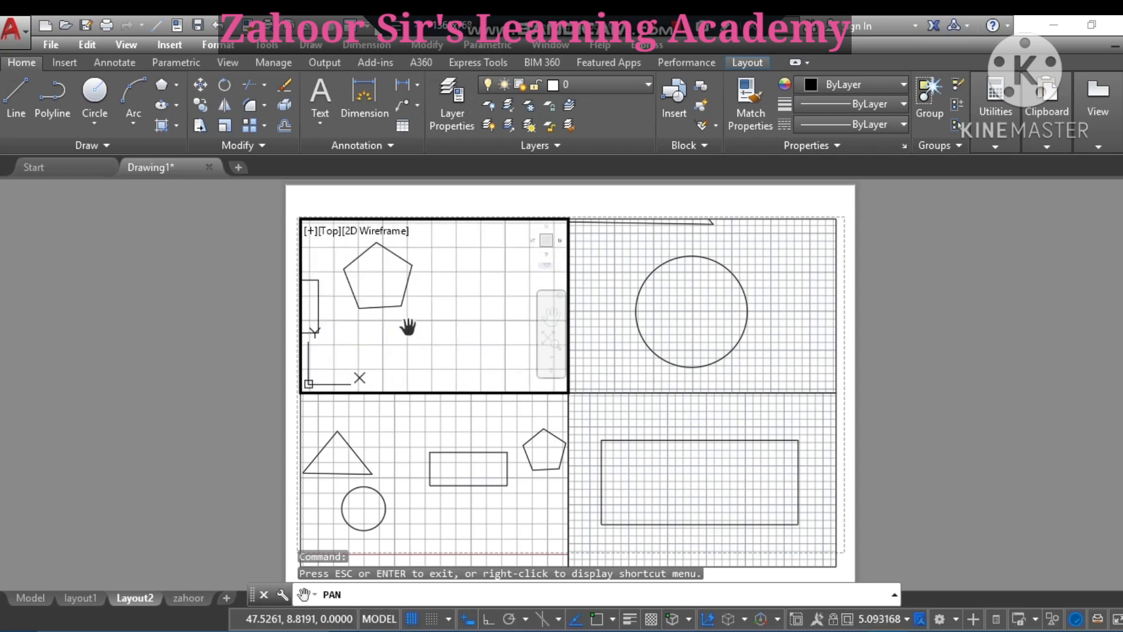
scroll(404, 323, "up", 3)
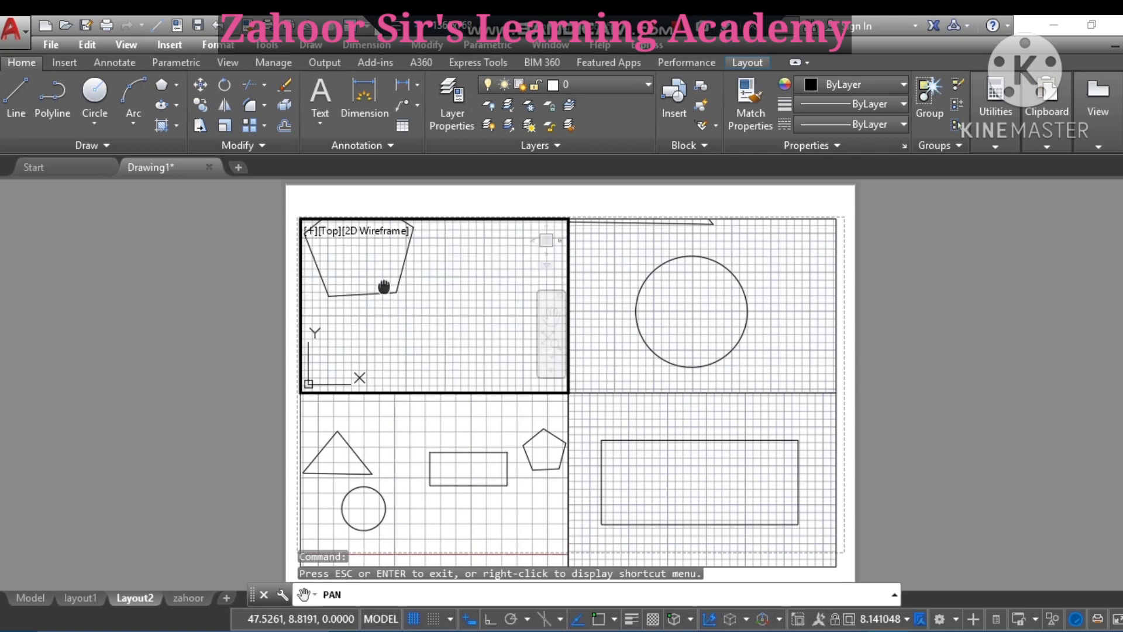
left_click_drag(384, 286, 417, 330)
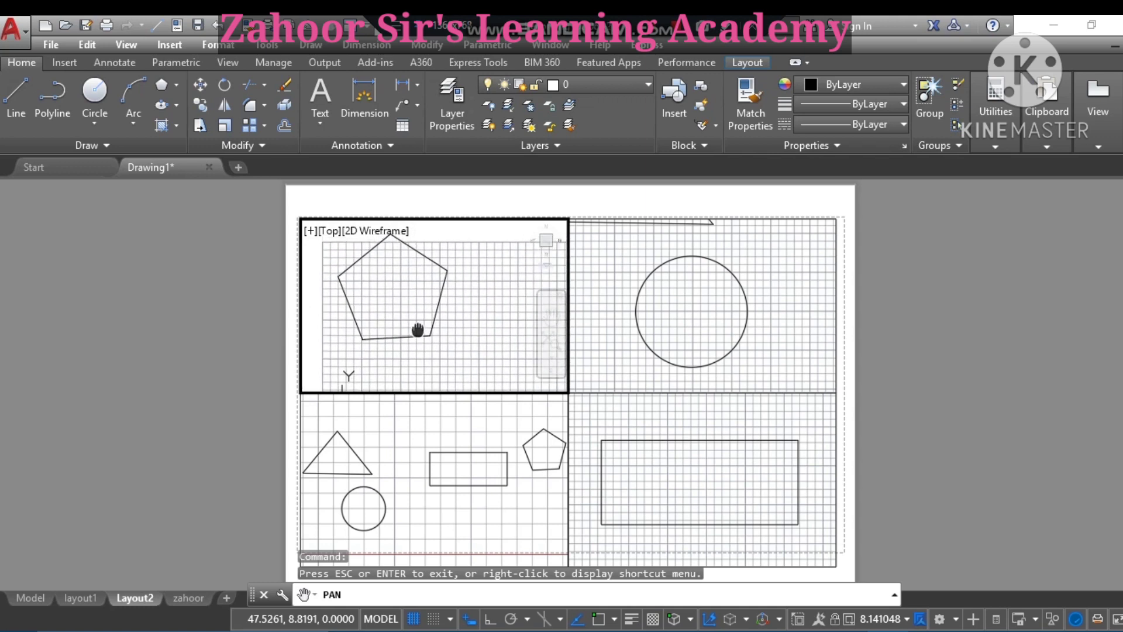
right_click(418, 333)
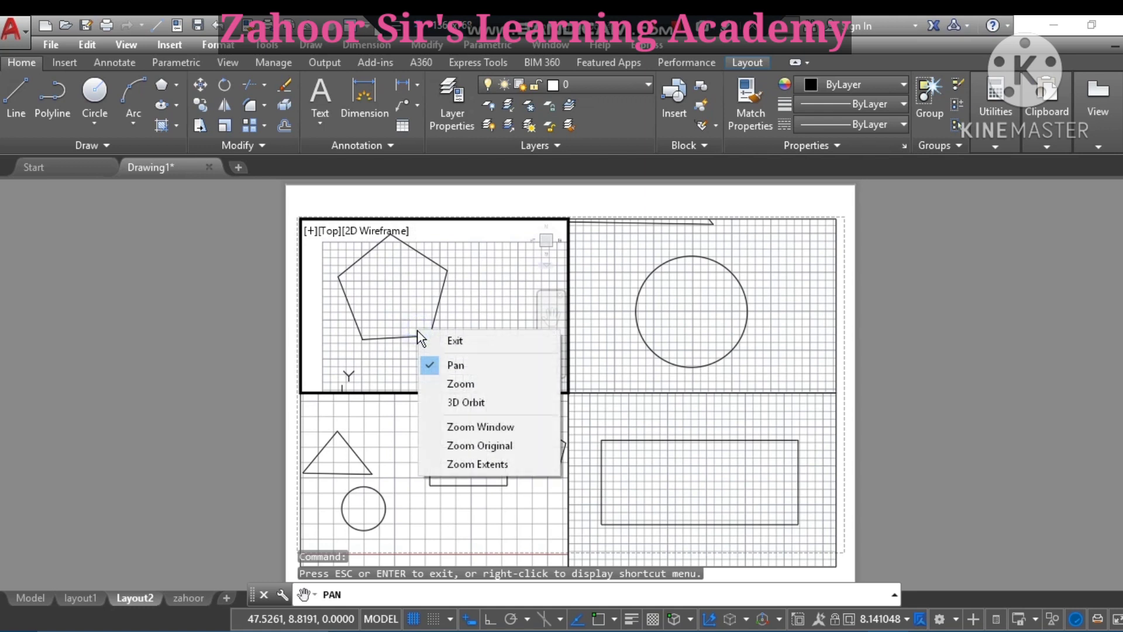
left_click(454, 338)
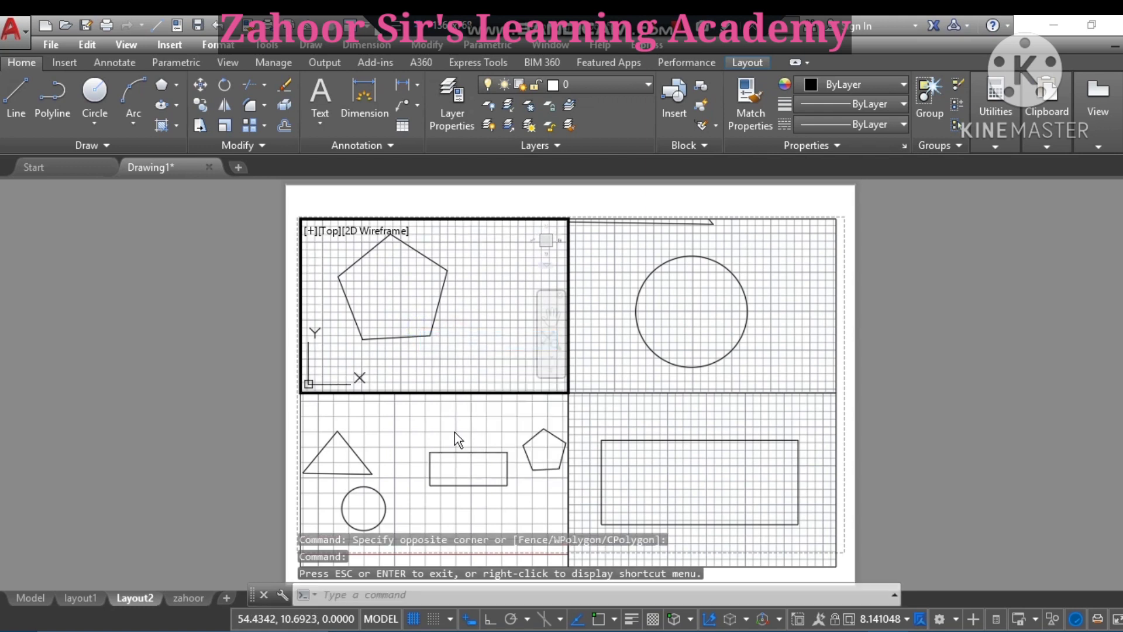
- Activate the bottom-left viewport, then pan and zoom until it frames only the enlarged triangle
left_click(378, 468)
left_click(369, 465)
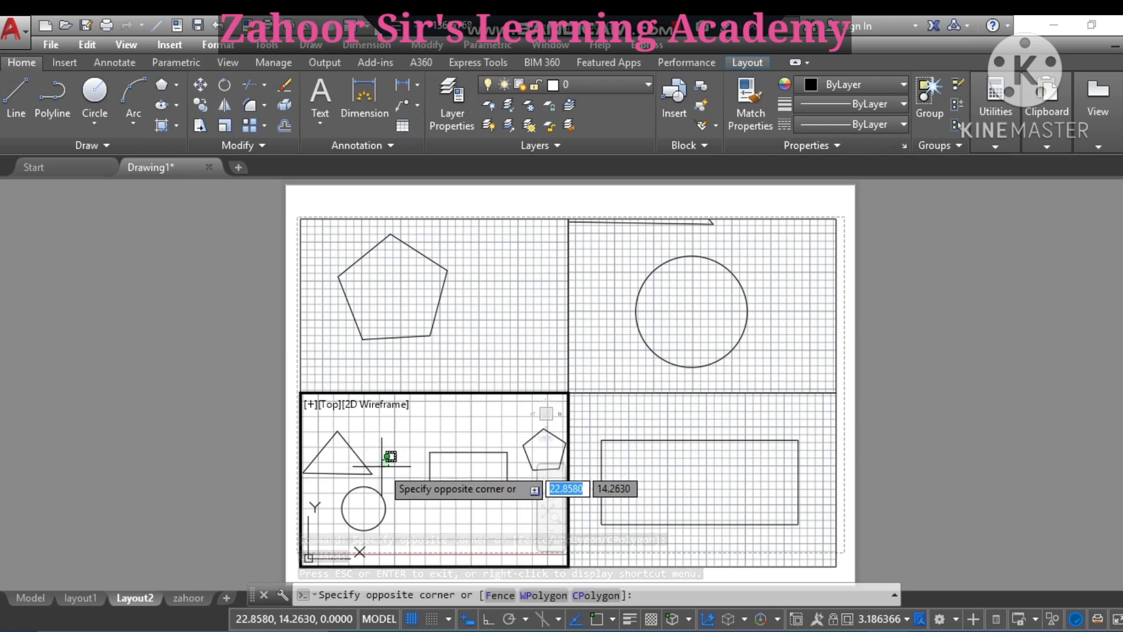
scroll(385, 468, "up", 4)
scroll(385, 467, "down", 3)
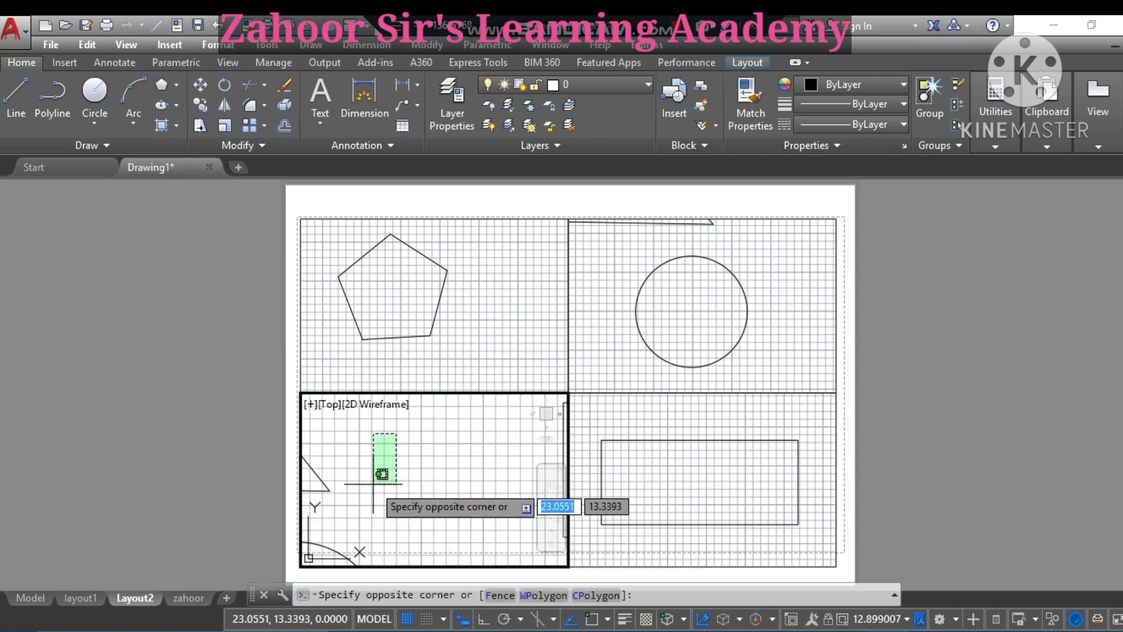
right_click(373, 484)
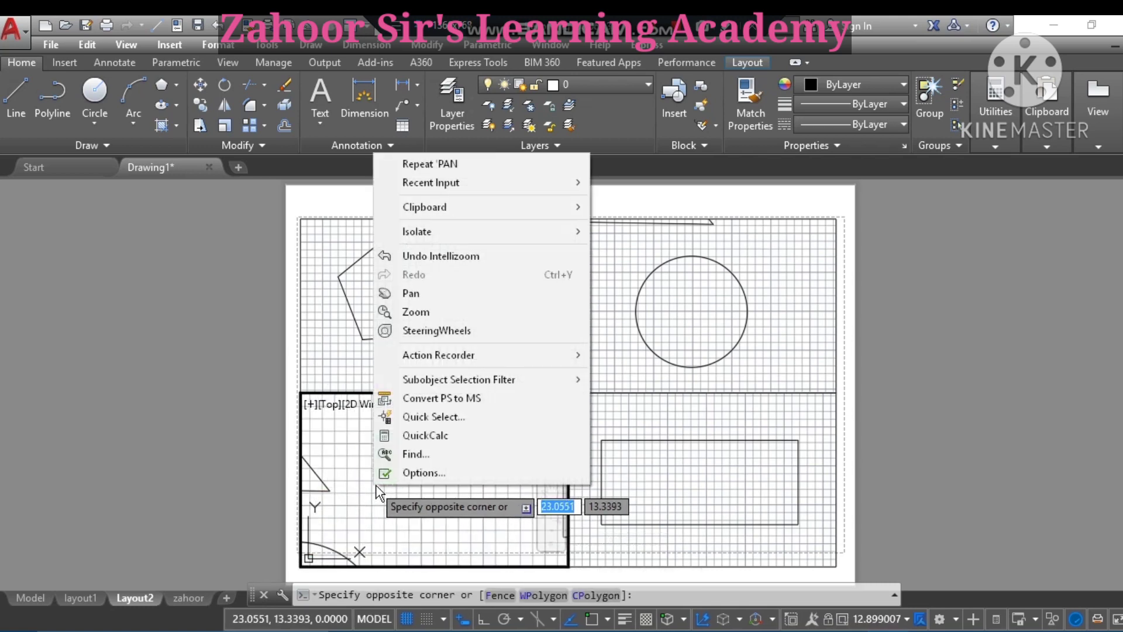
left_click(427, 293)
mouse_move(336, 477)
left_mouse_down()
mouse_move(459, 501)
mouse_move(543, 544)
mouse_move(544, 534)
mouse_move(564, 539)
mouse_move(511, 522)
mouse_move(514, 511)
mouse_move(521, 534)
mouse_move(517, 521)
left_mouse_up()
scroll(564, 539, "down", 2)
right_click(502, 496)
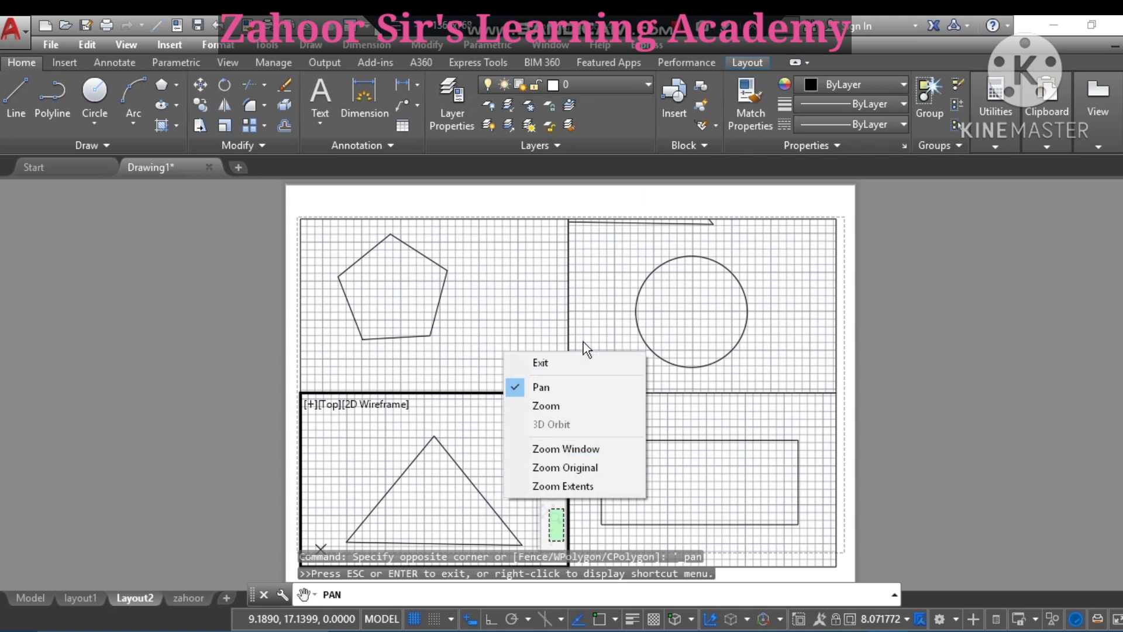
left_click(557, 362)
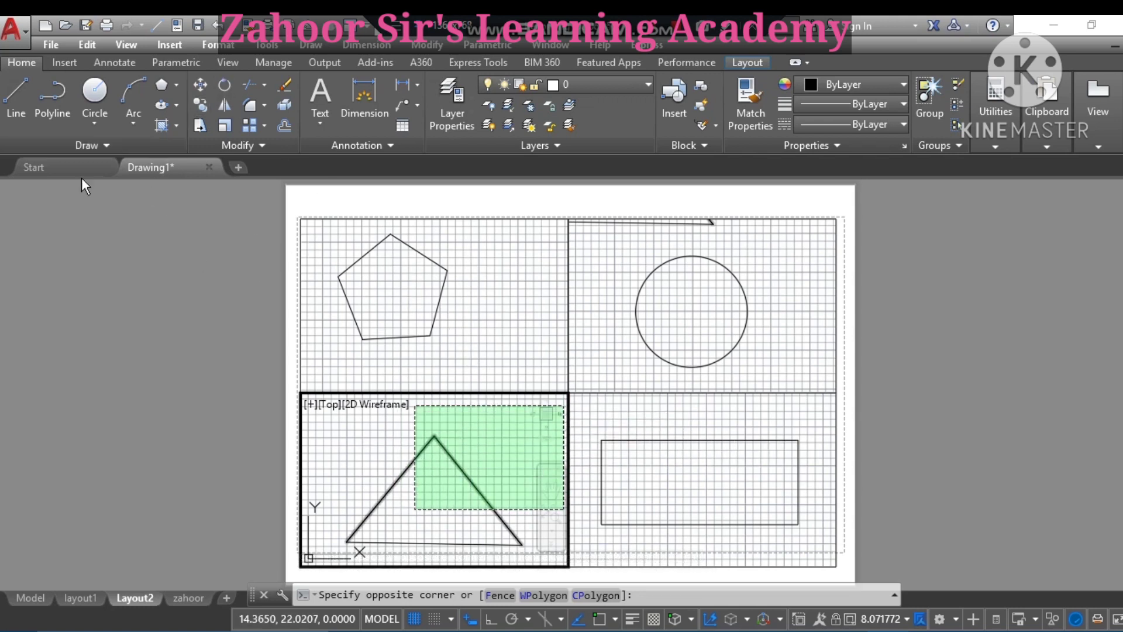
- Choose Export > PDF from the application menu to start a PDF export of the current layout
left_click(25, 32)
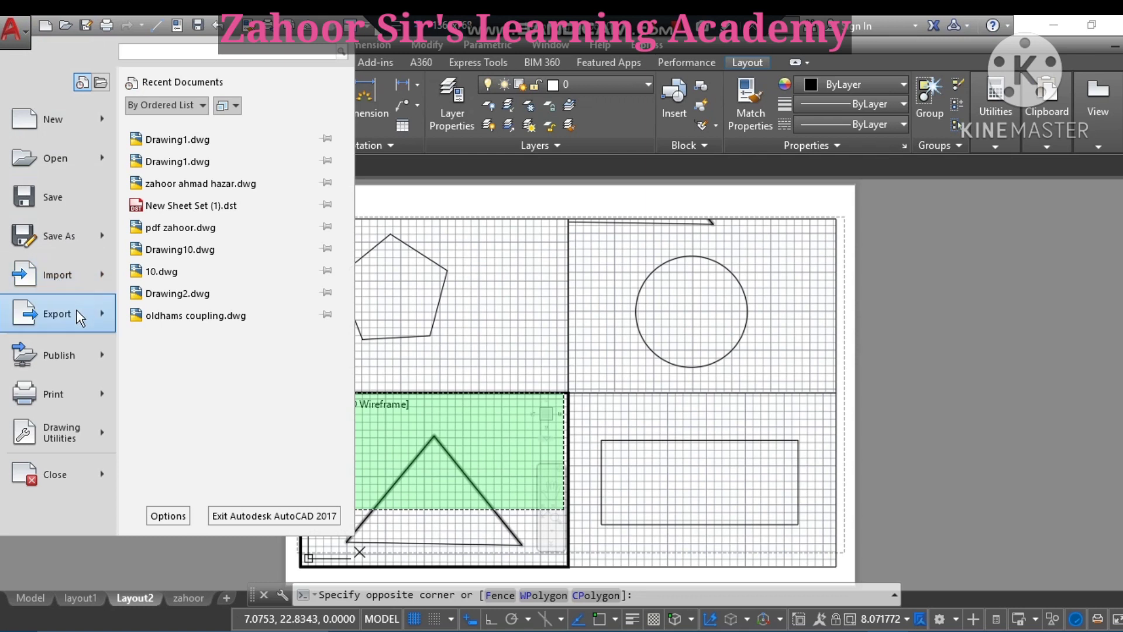
mouse_move(91, 326)
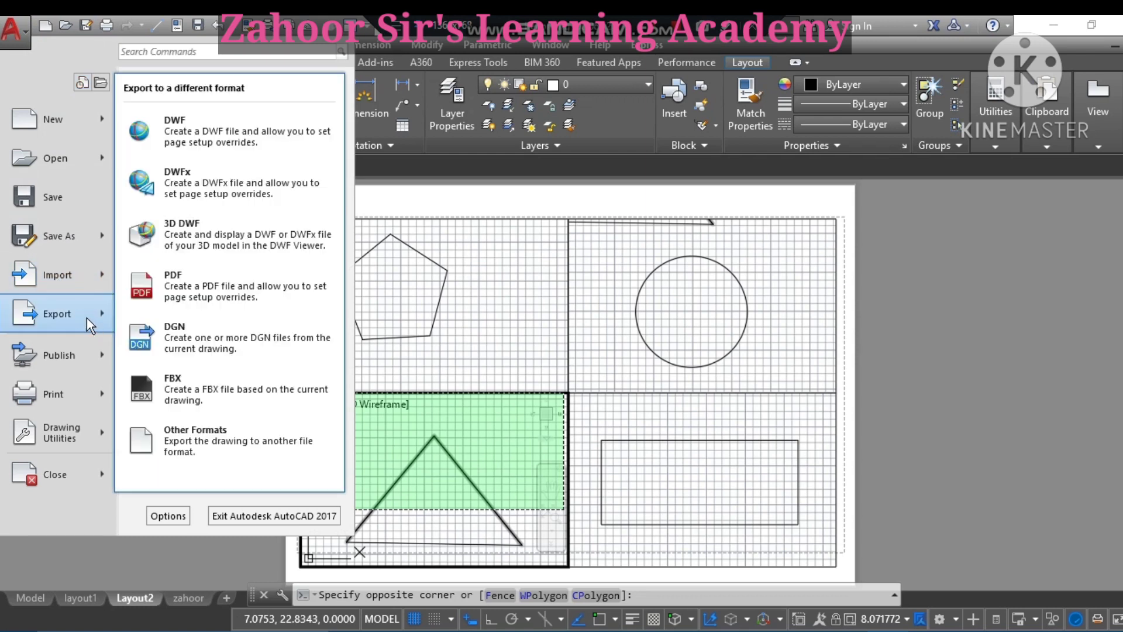
left_click(199, 277)
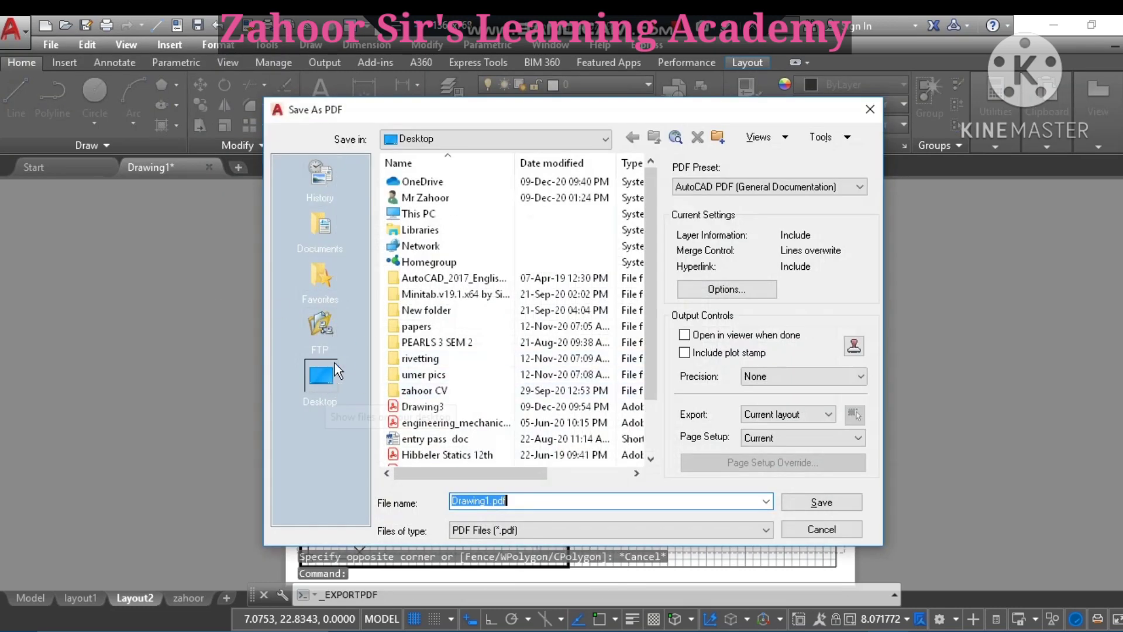
- Save Layout2 as a PDF on the Desktop, renamed to a person's name, then minimize AutoCAD
left_click(325, 380)
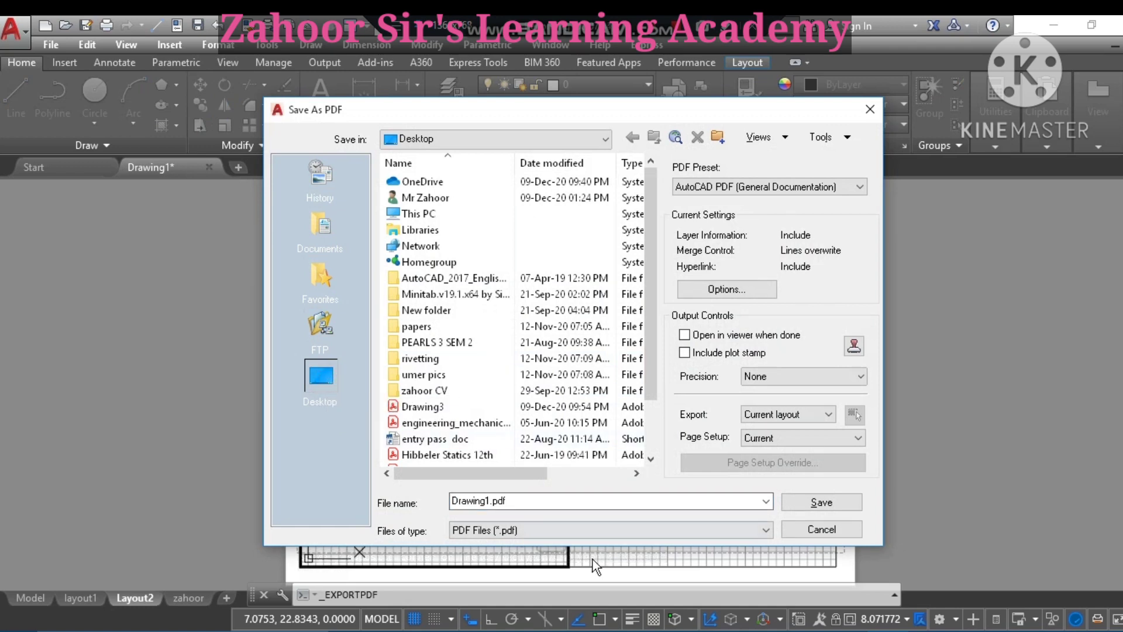
double_click(529, 498)
key("BackSpace")
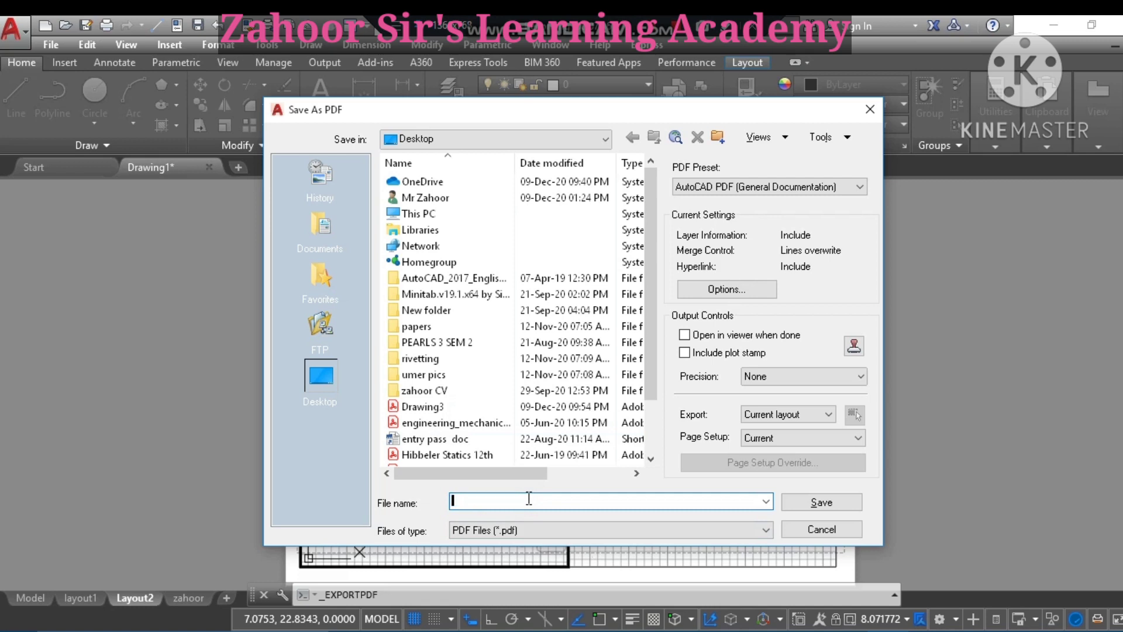
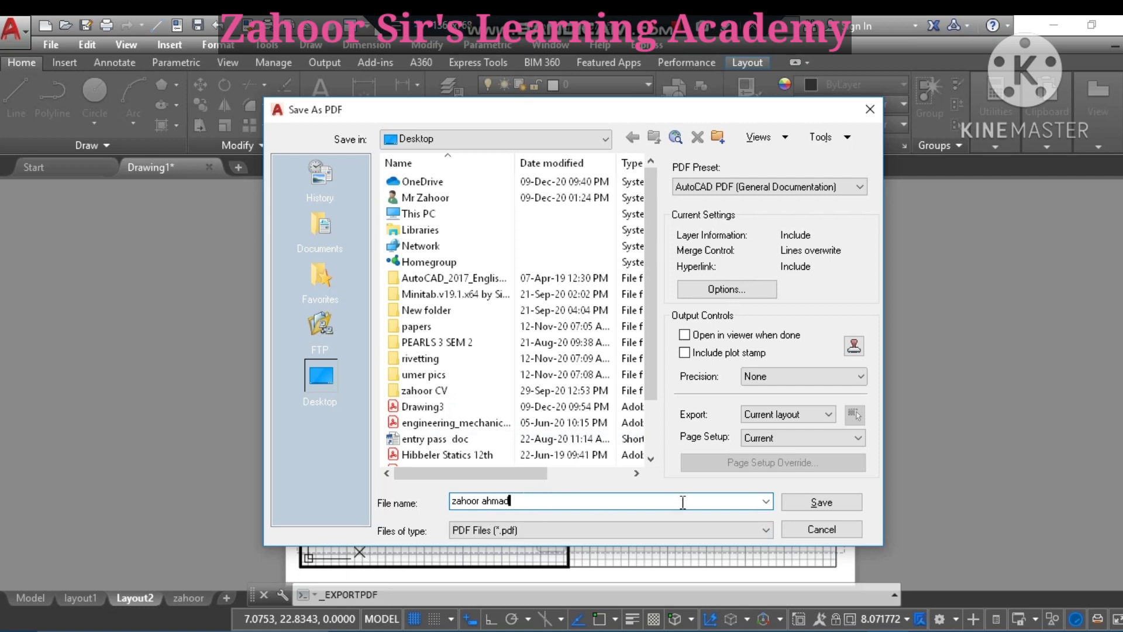
left_click(820, 503)
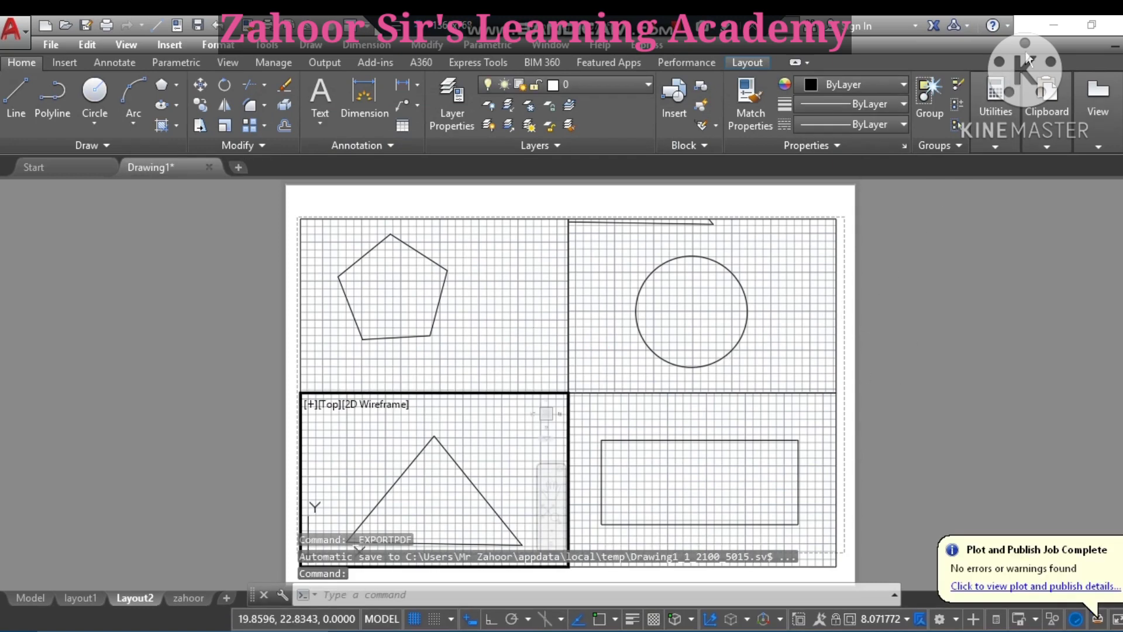
left_click(1054, 22)
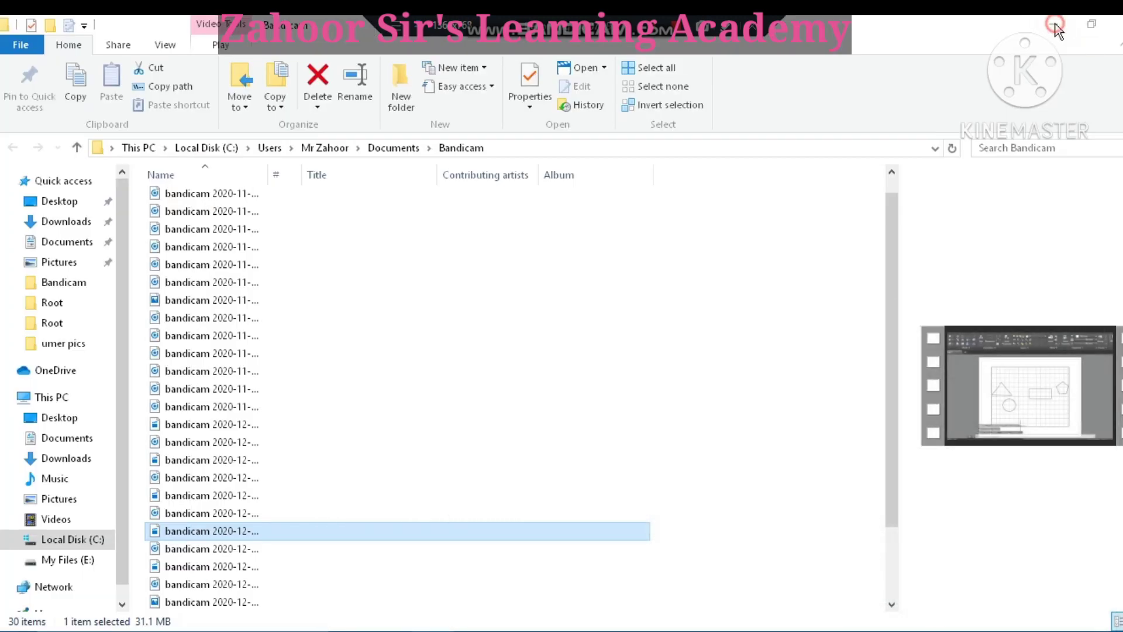
left_click(1055, 24)
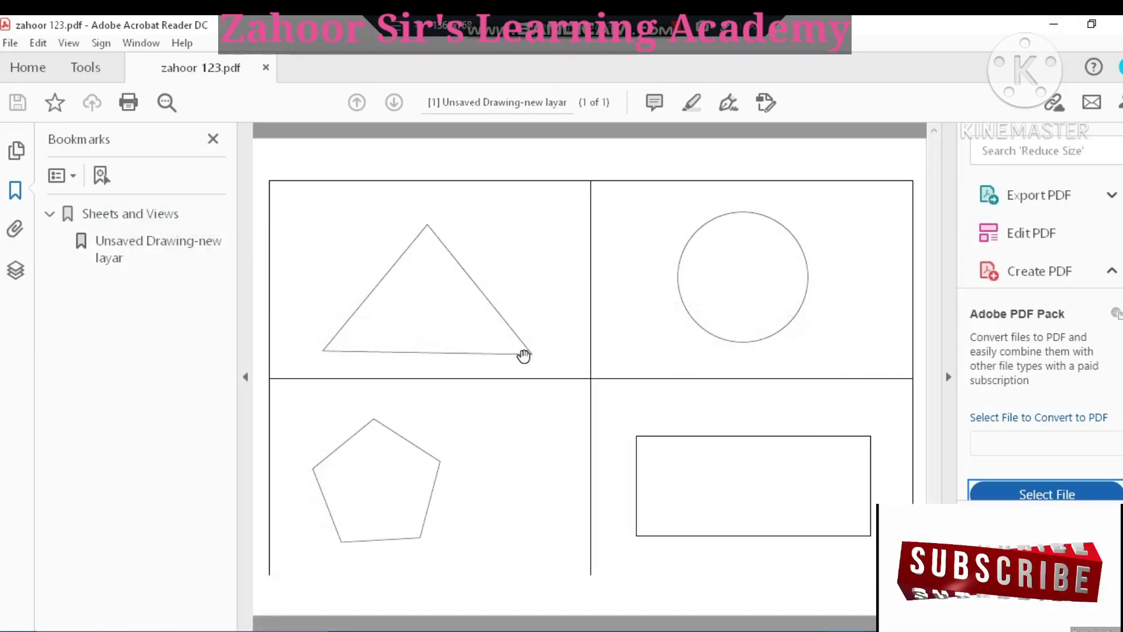